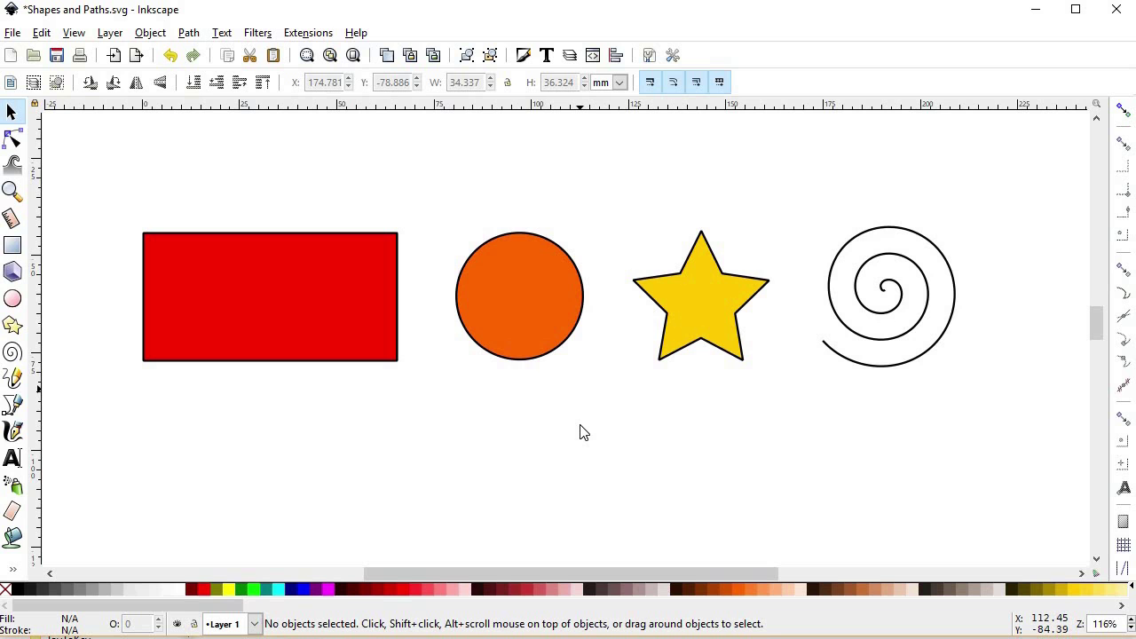
- Draw a rectangle about 58 by 27 mm below the row of existing shapes, centred roughly under the circle
left_click(22, 239)
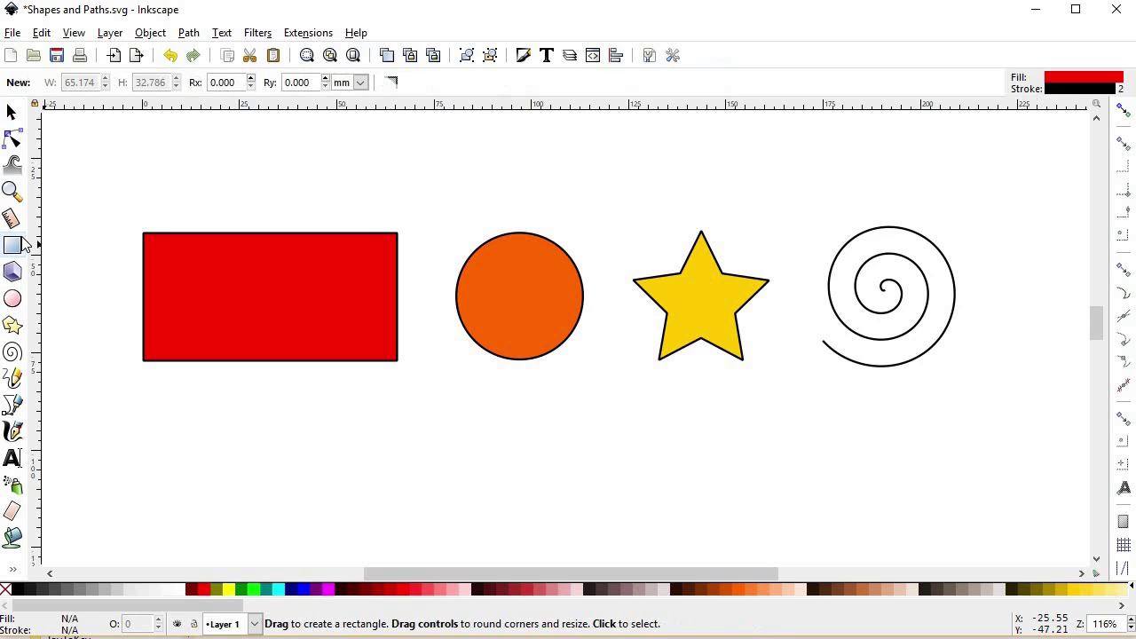
mouse_move(429, 398)
left_mouse_down()
mouse_move(532, 476)
mouse_move(657, 504)
left_mouse_up()
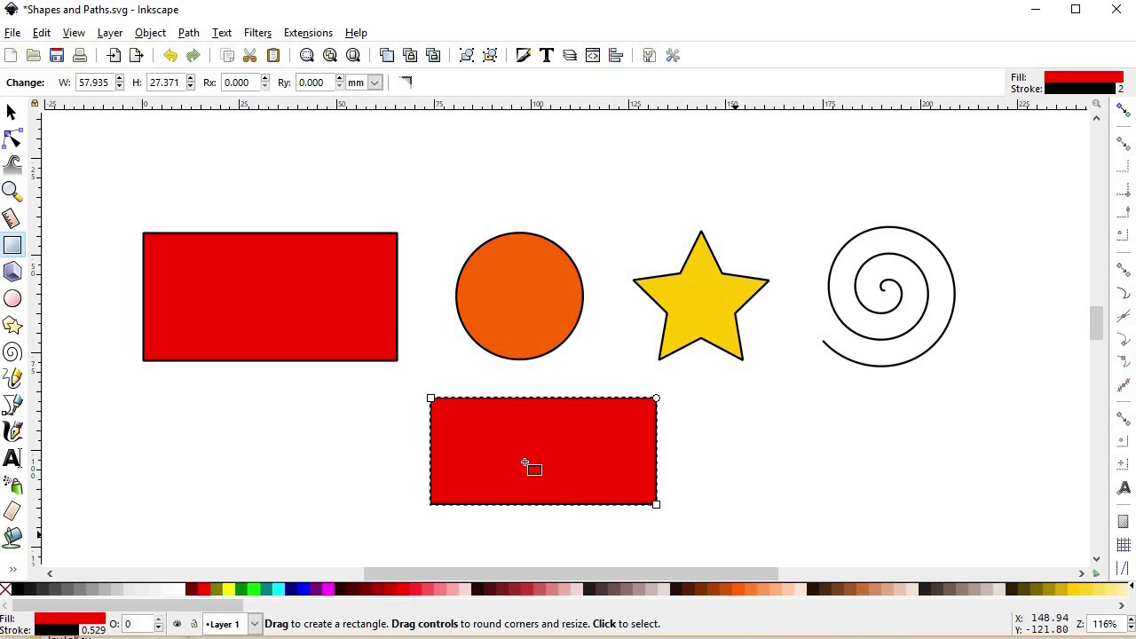
- Examine the editing handles of the original rectangle, circle, star and spiral by selecting each in turn
left_click(353, 323)
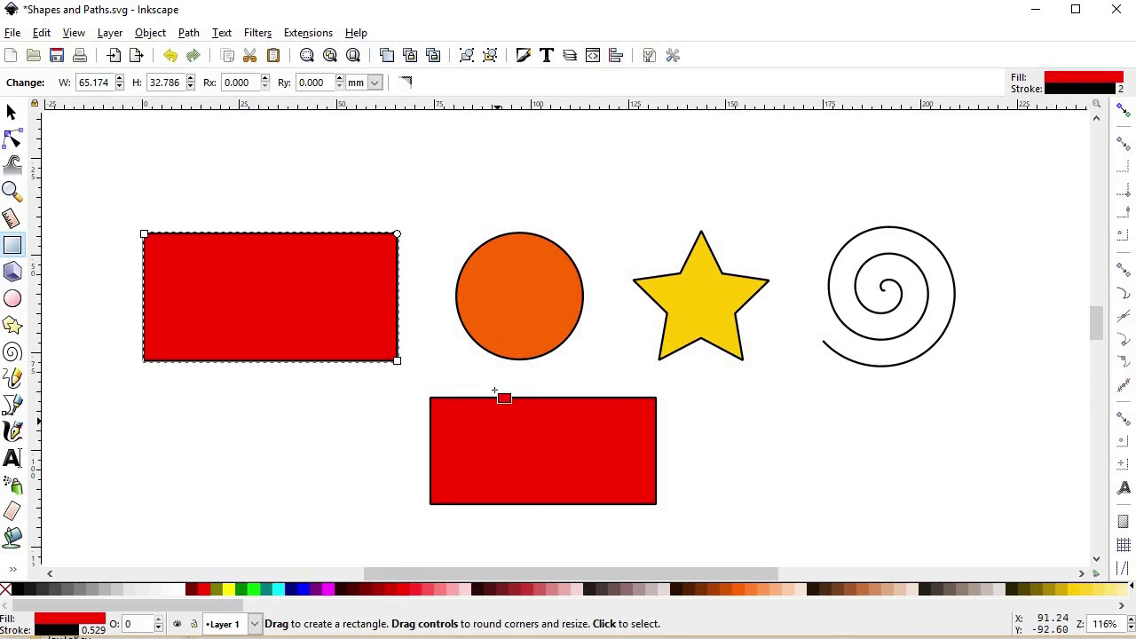
left_click(518, 296)
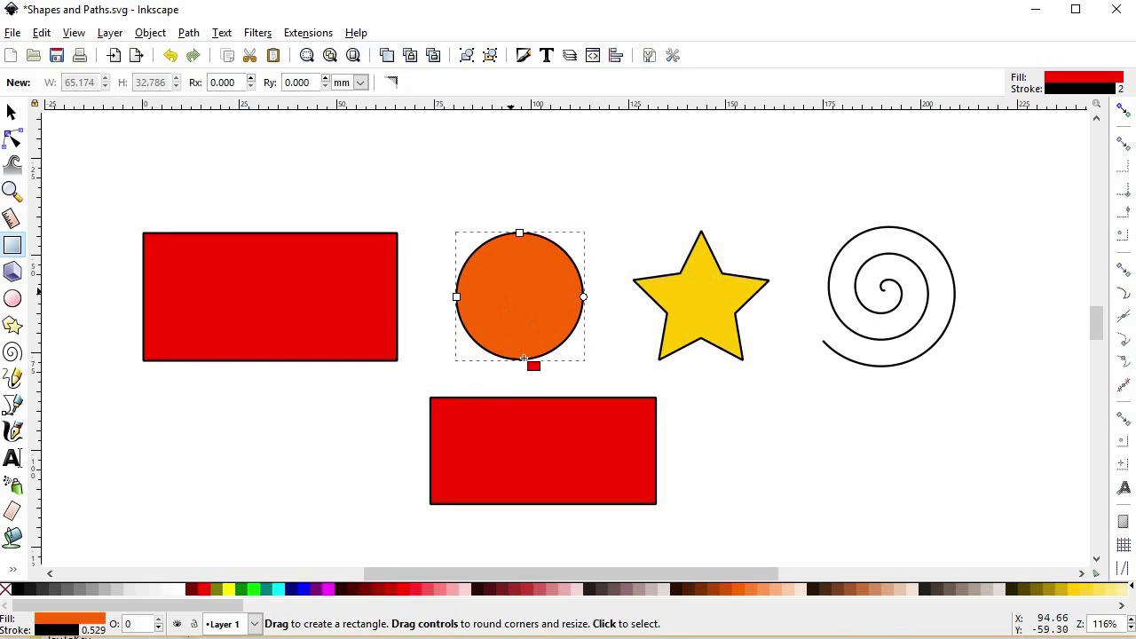
left_click(705, 291)
left_click(879, 289)
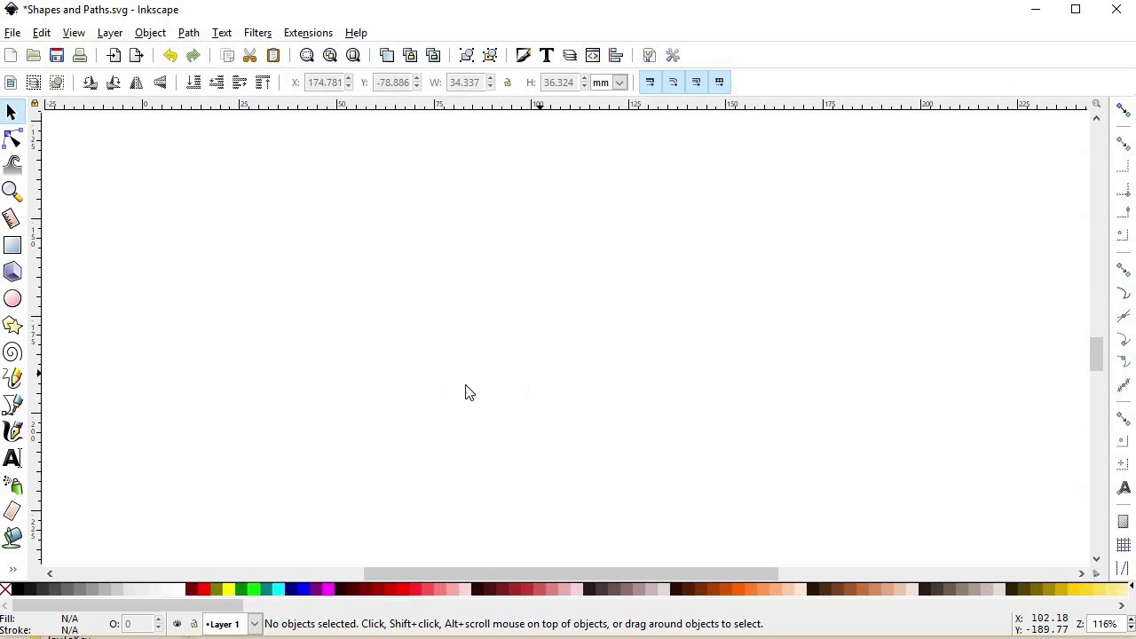
- Draw a rectangle in the empty canvas area and resize it from two opposite corners to about 84 by 32 mm
left_click(18, 246)
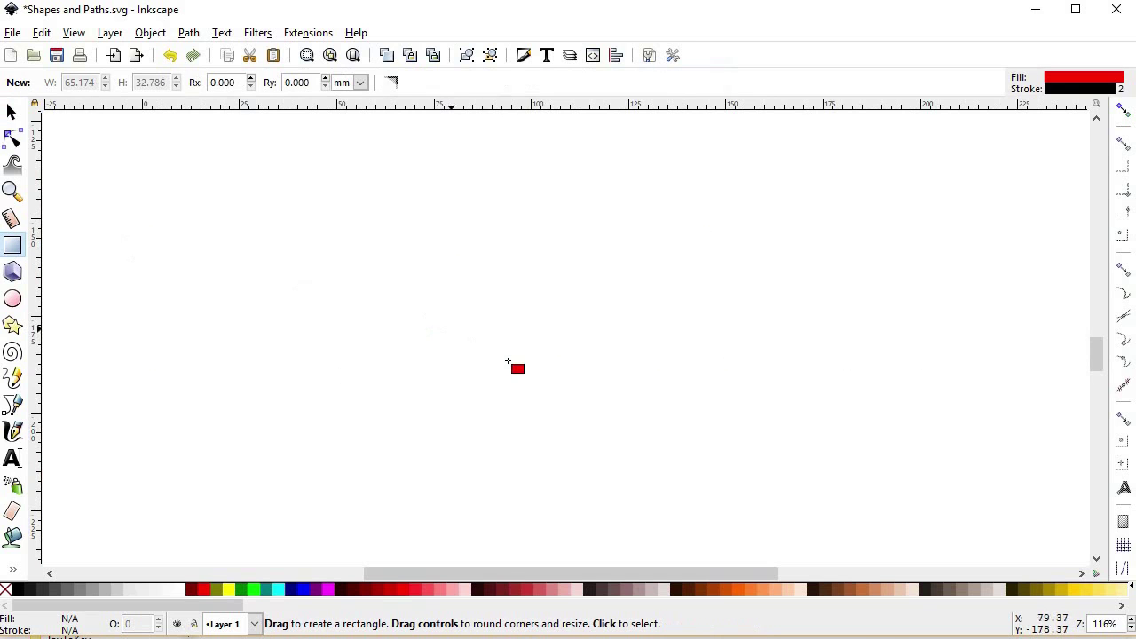
left_click_drag(478, 245, 683, 391)
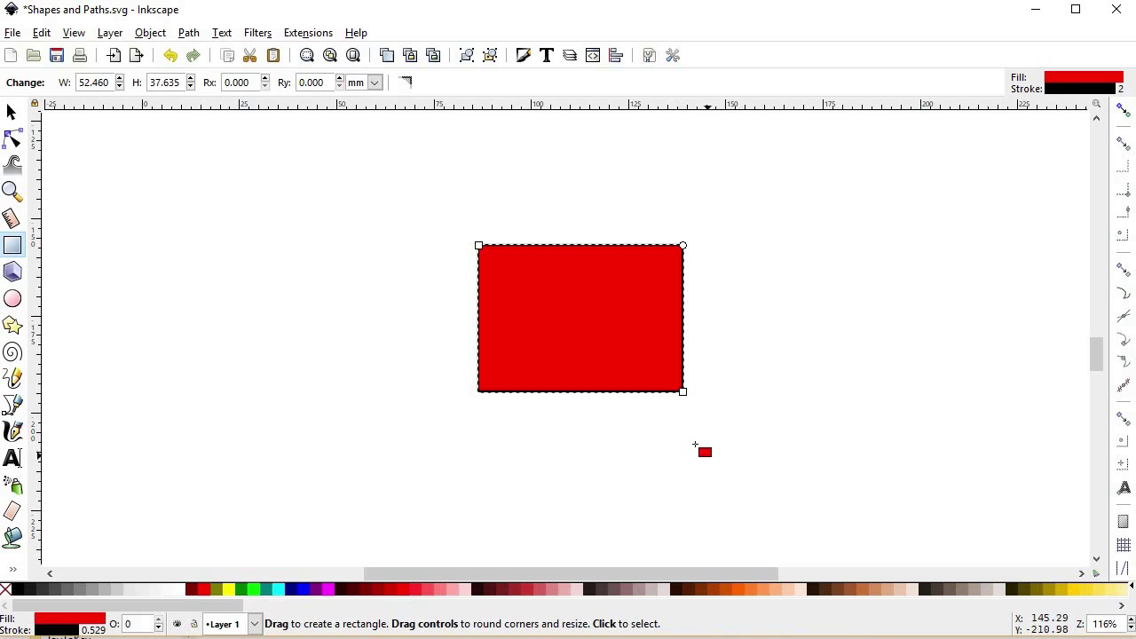
left_click_drag(684, 392, 717, 398)
left_click_drag(479, 247, 385, 271)
- Round the rectangle's corners with a radius of about 11.9 mm and adjust the horizontal and vertical radii separately
left_click_drag(715, 271, 719, 317)
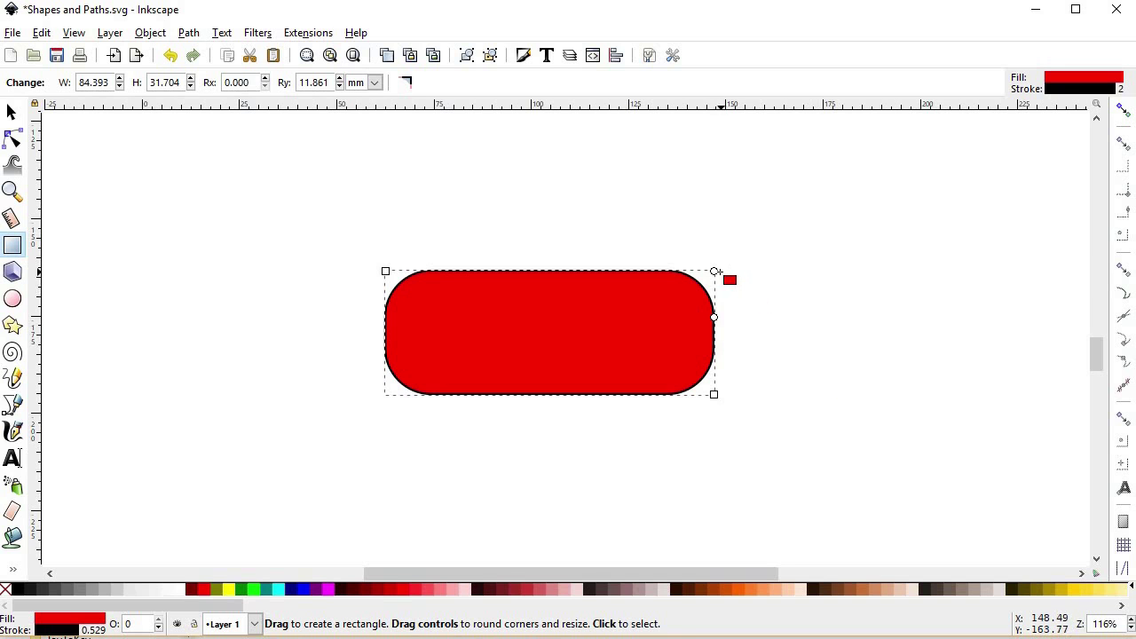
mouse_move(715, 272)
left_mouse_down()
mouse_move(649, 270)
mouse_move(693, 270)
left_mouse_up()
left_click_drag(713, 322, 747, 348)
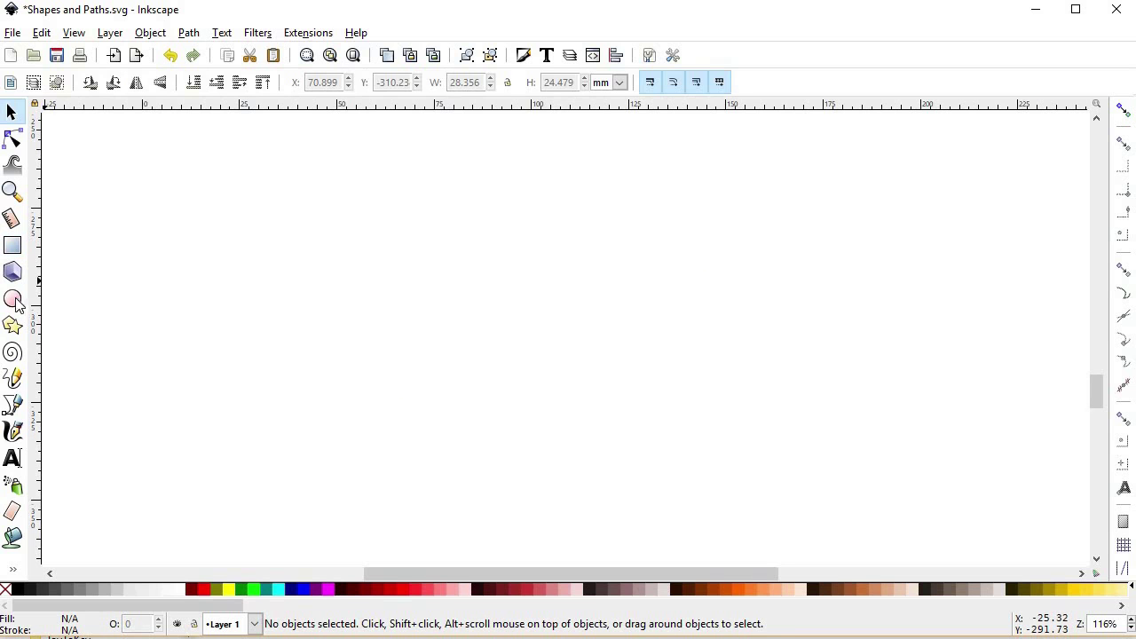
- Draw a horizontal ellipse in the empty canvas area and reshape it to be flatter and wider
left_click(12, 299)
left_click_drag(387, 264, 672, 424)
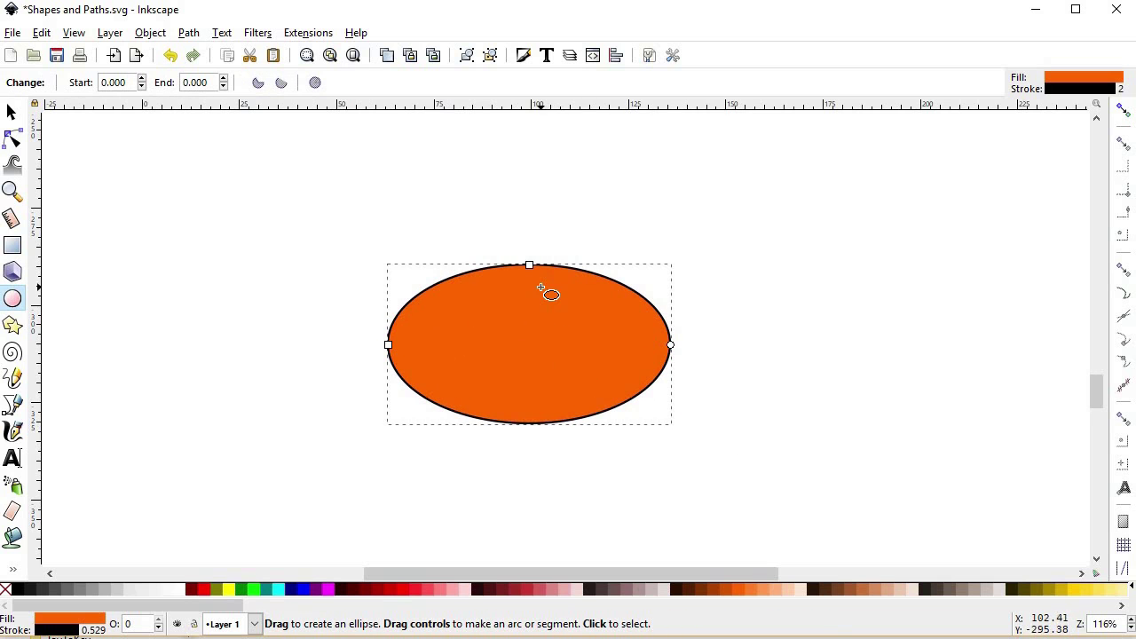
left_click_drag(533, 268, 529, 292)
left_click_drag(526, 238, 529, 299)
mouse_move(388, 345)
left_mouse_down()
mouse_move(246, 357)
mouse_move(382, 365)
left_mouse_up()
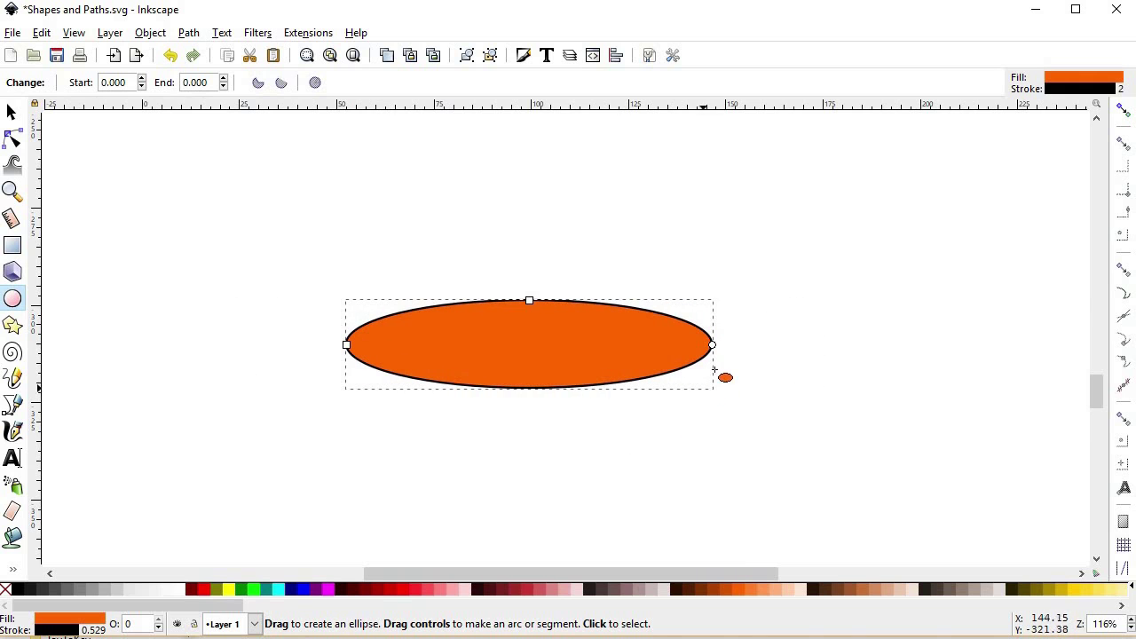
- Try the ellipse as a slice ending at about 104° and an arc ending at about 302°, and make it whole again
left_click_drag(715, 346, 474, 406)
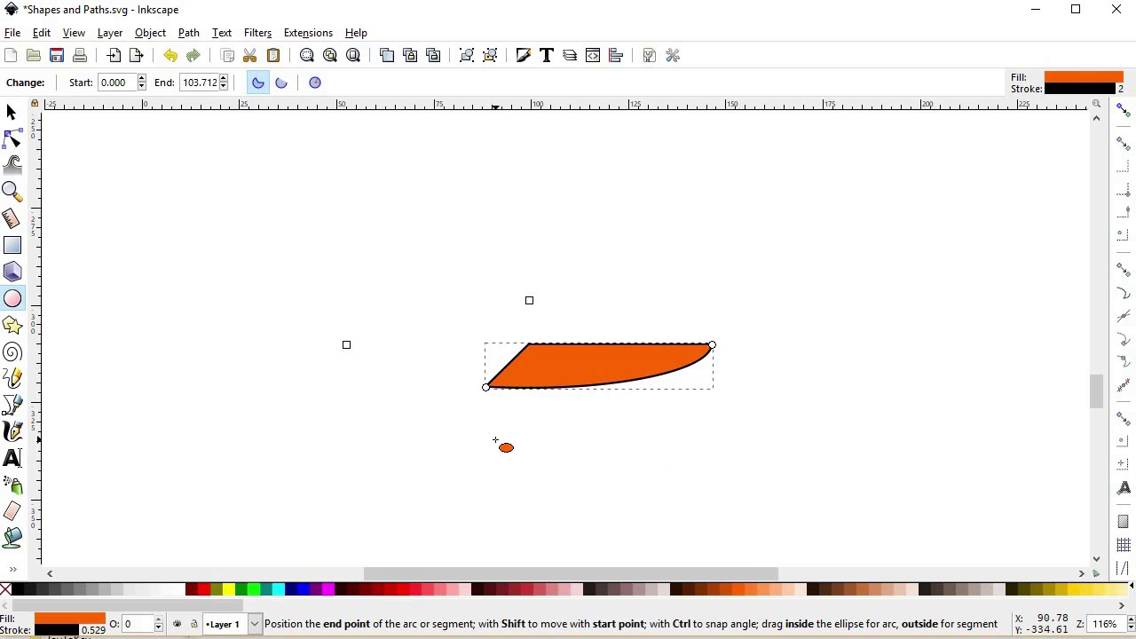
left_click(280, 83)
left_click_drag(485, 386, 635, 440)
left_click(257, 83)
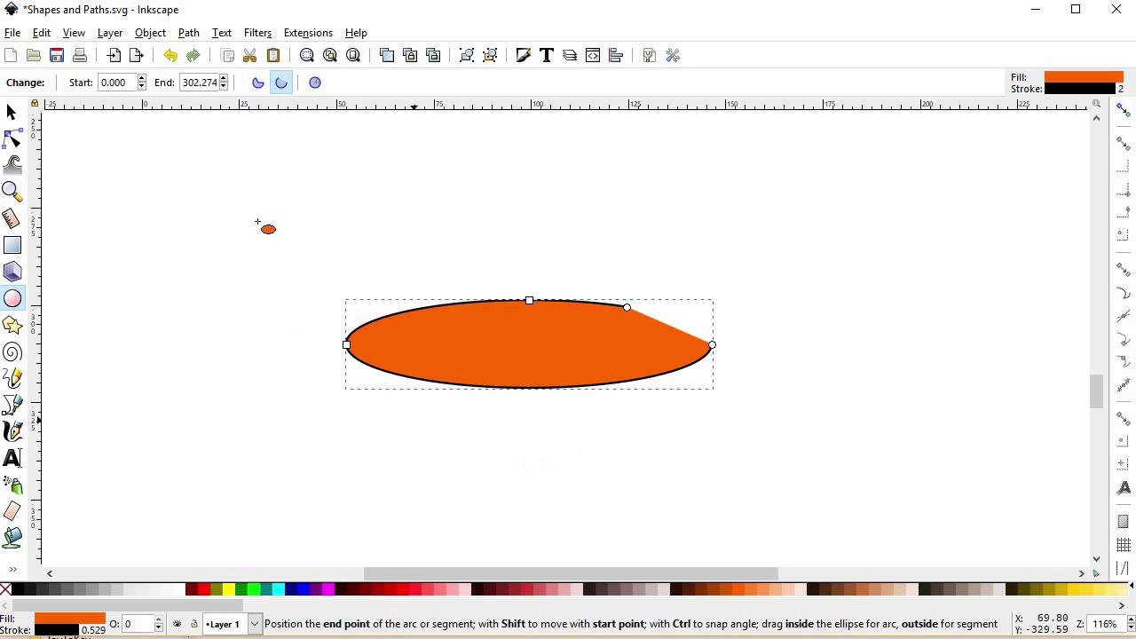
left_click(315, 82)
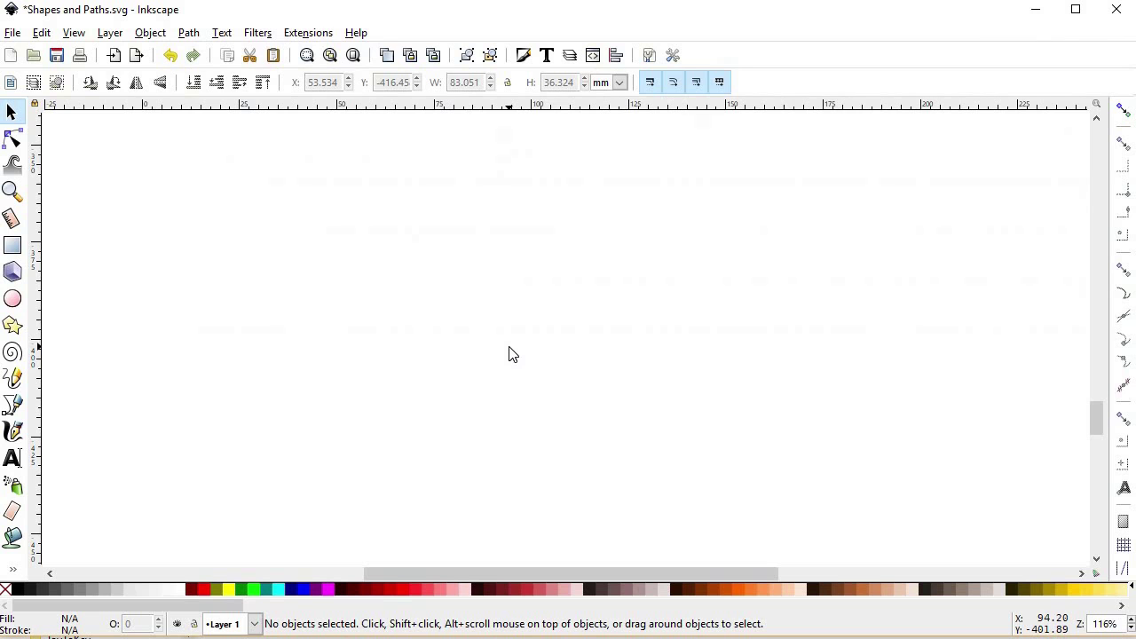
- Draw a regular polygon, try it with more corners, and set its corner count back to 5
left_click(13, 325)
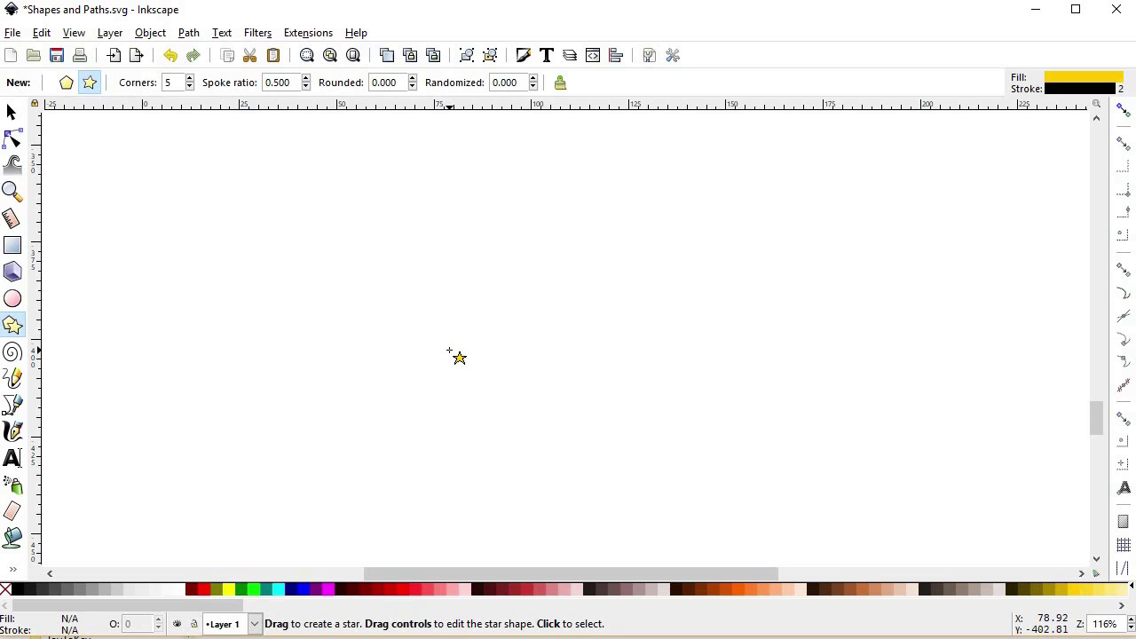
left_click(66, 82)
left_click_drag(337, 342, 399, 417)
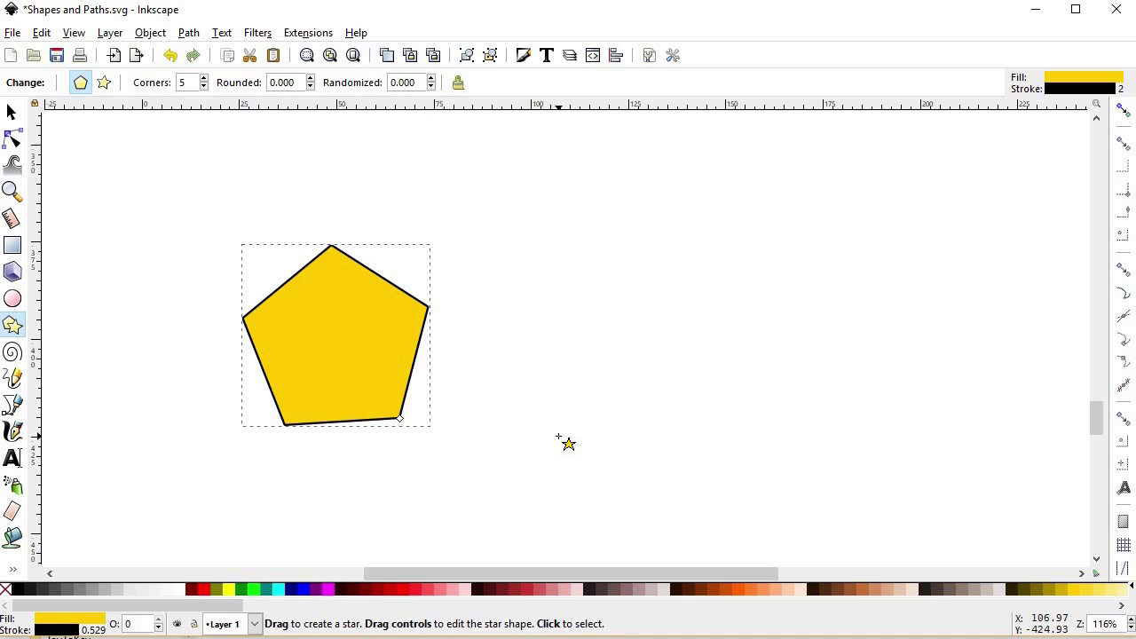
left_click(204, 78)
left_click(204, 79)
left_click(204, 86)
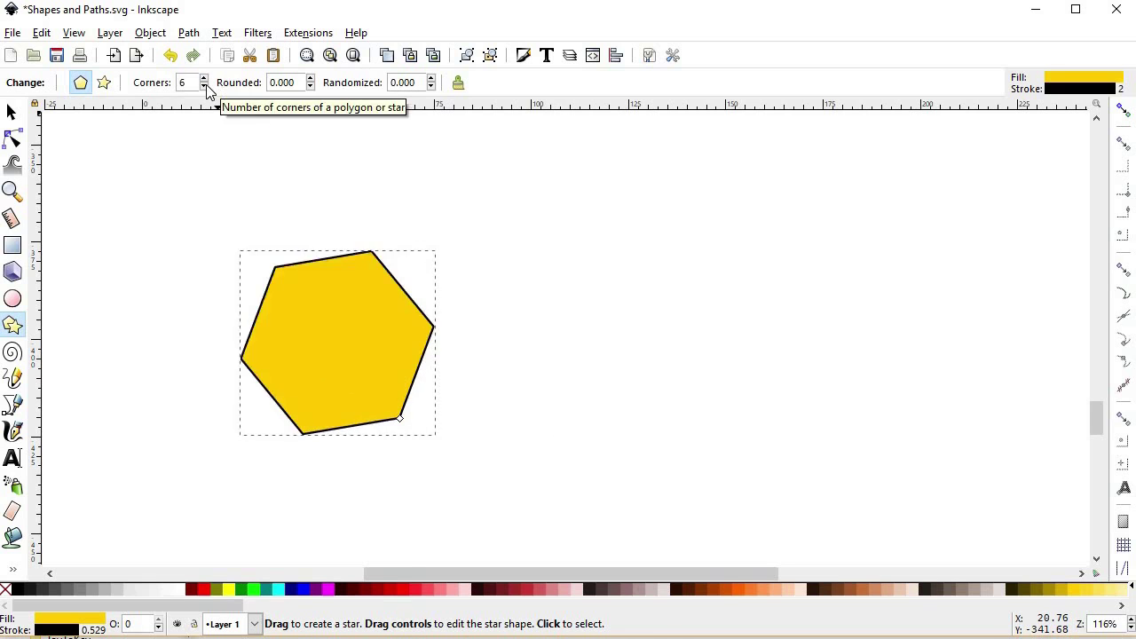
left_click(204, 86)
- Try the polygon with a rounding of 0.600 and a randomization of -0.266, and delete it
left_click(310, 79)
left_click(311, 86)
left_click(311, 86)
left_click(310, 86)
left_click_drag(432, 79, 432, 89)
left_click(432, 79)
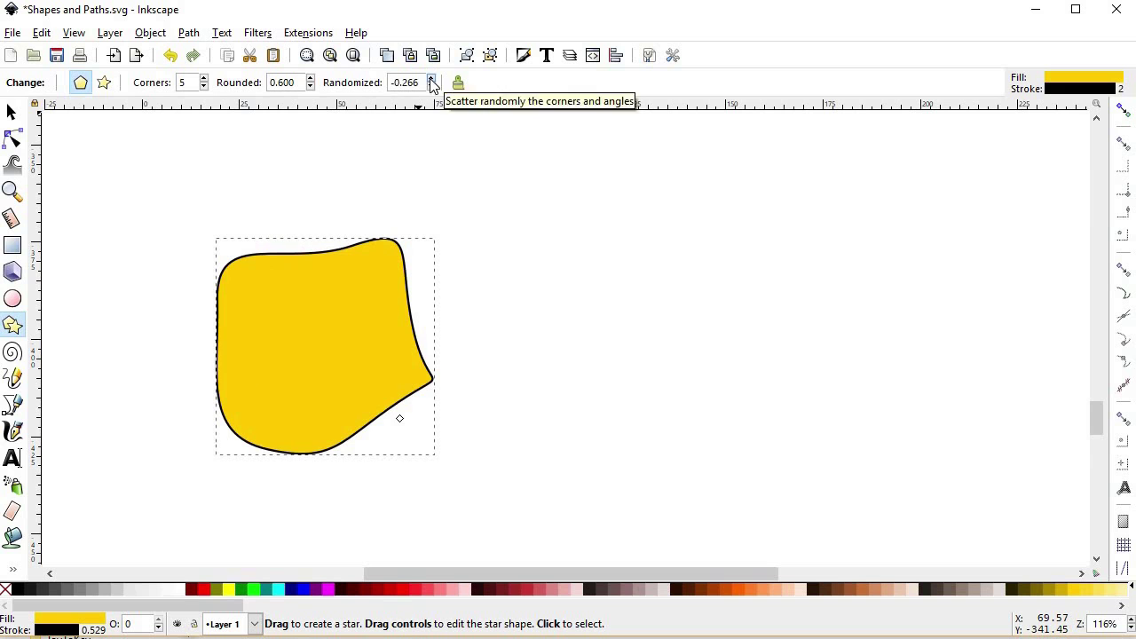
key("Delete")
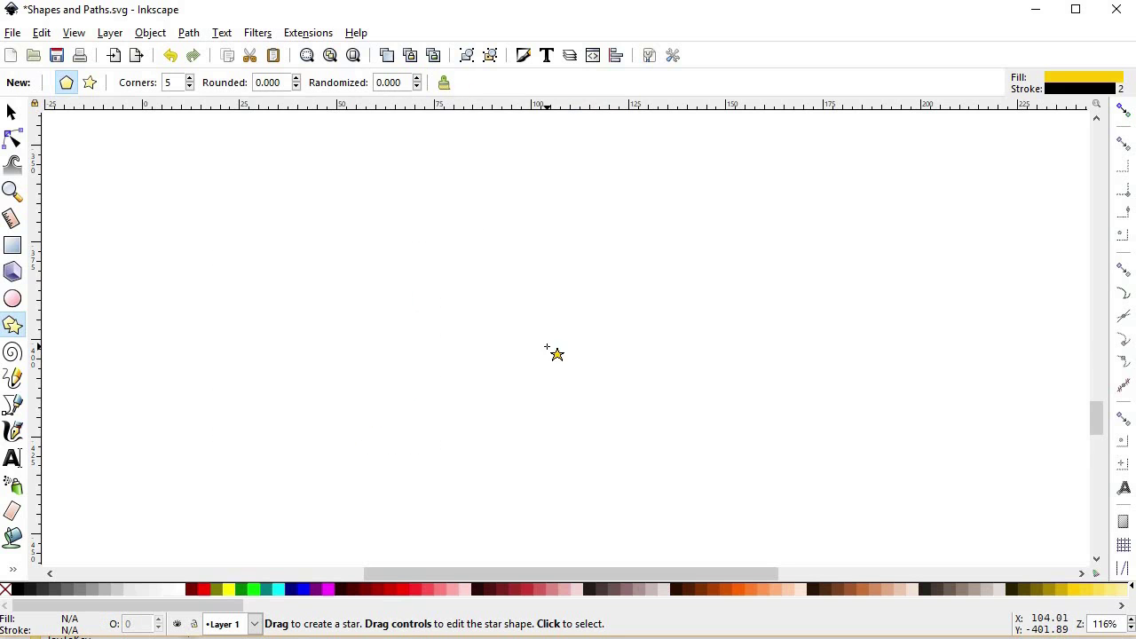
- Draw a five-cornered star with a spoke ratio of 0.500 and reshape it by moving its inner handle
left_click(90, 82)
left_click_drag(391, 333, 451, 423)
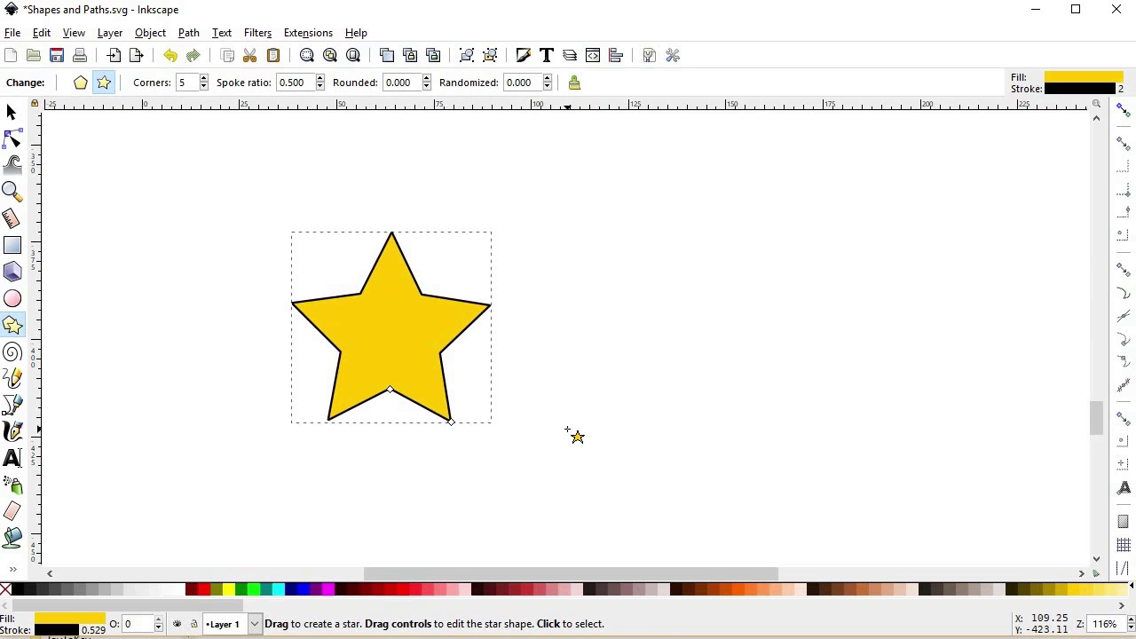
mouse_move(389, 389)
left_mouse_down()
mouse_move(384, 351)
mouse_move(389, 377)
mouse_move(411, 383)
mouse_move(393, 388)
mouse_move(419, 393)
mouse_move(387, 380)
mouse_move(381, 394)
mouse_move(384, 384)
left_mouse_up()
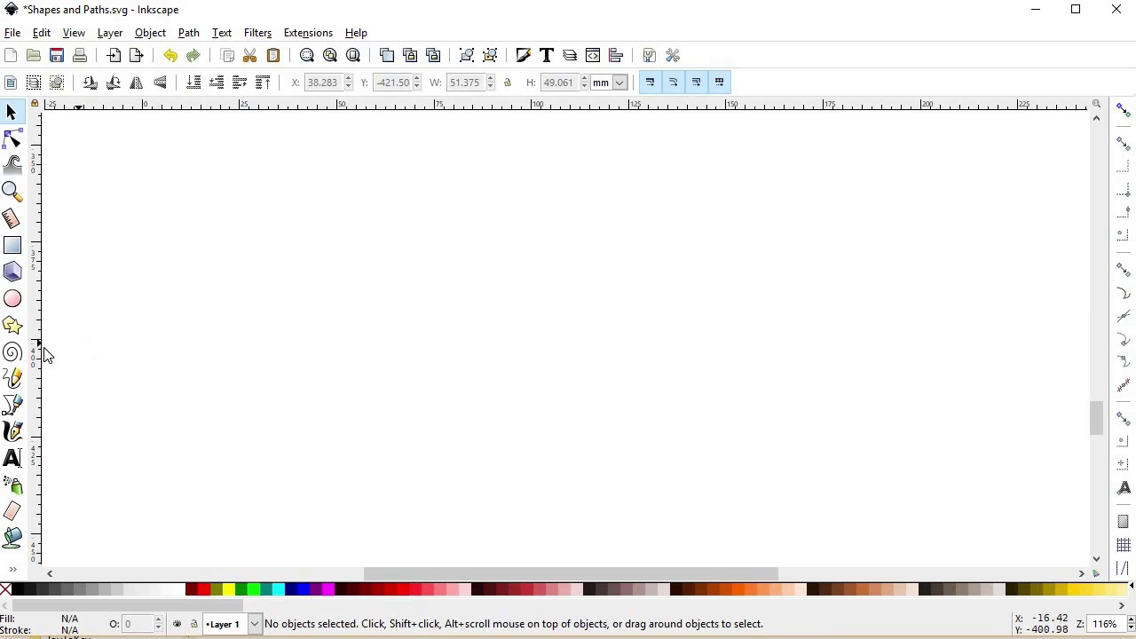
- Draw a three-turn spiral and reshape it by moving its inner and outer ends and increasing its divergence
left_click(20, 351)
left_click_drag(398, 344, 489, 431)
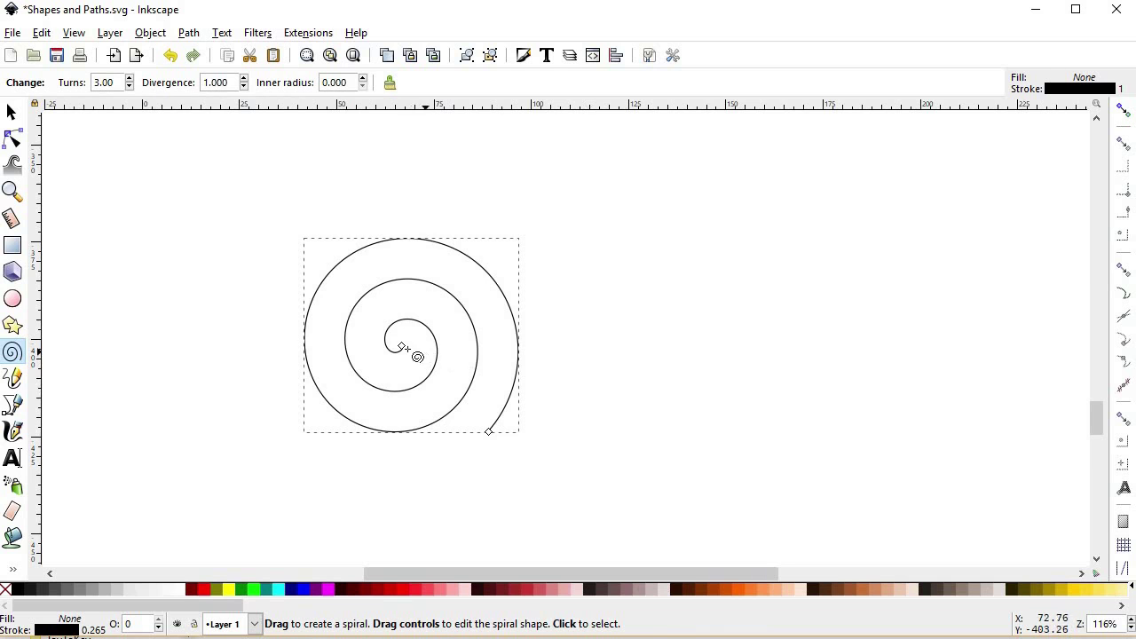
mouse_move(402, 347)
left_mouse_down()
mouse_move(406, 311)
mouse_move(427, 379)
mouse_move(444, 367)
mouse_move(373, 361)
mouse_move(383, 355)
left_mouse_up()
left_click_drag(490, 431, 598, 408)
left_click(244, 79)
left_click(244, 79)
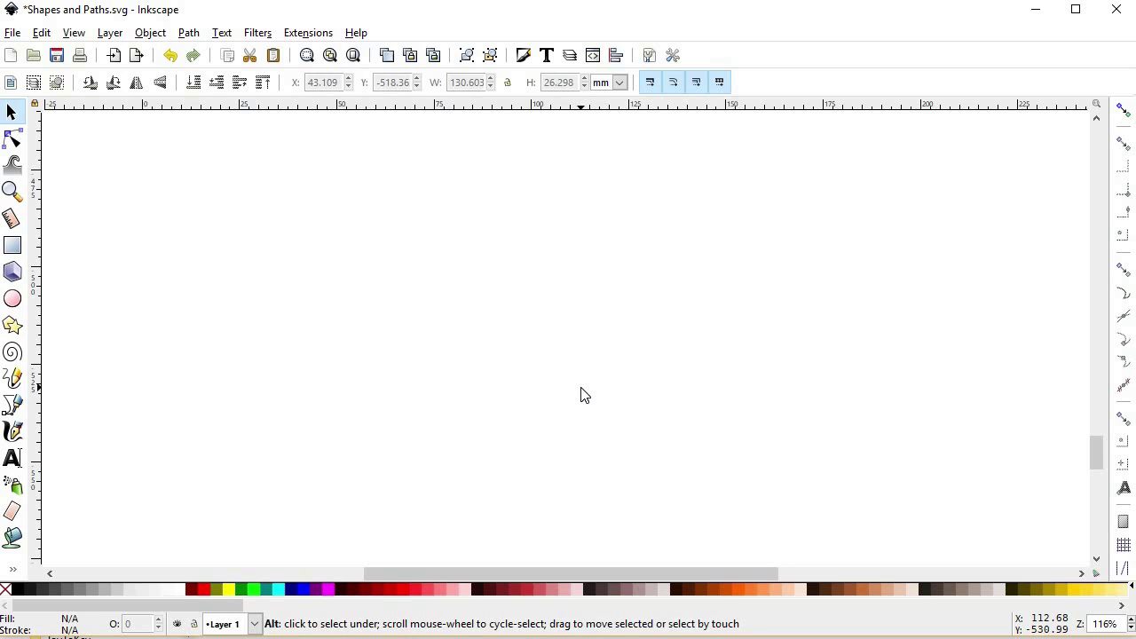
- Draw a freehand wavy line with smoothing 4 and a second one below it with a higher smoothing value
left_click(12, 378)
mouse_move(354, 302)
left_mouse_down()
mouse_move(418, 206)
mouse_move(448, 286)
mouse_move(558, 214)
mouse_move(590, 305)
mouse_move(692, 201)
mouse_move(722, 283)
mouse_move(800, 195)
left_mouse_up()
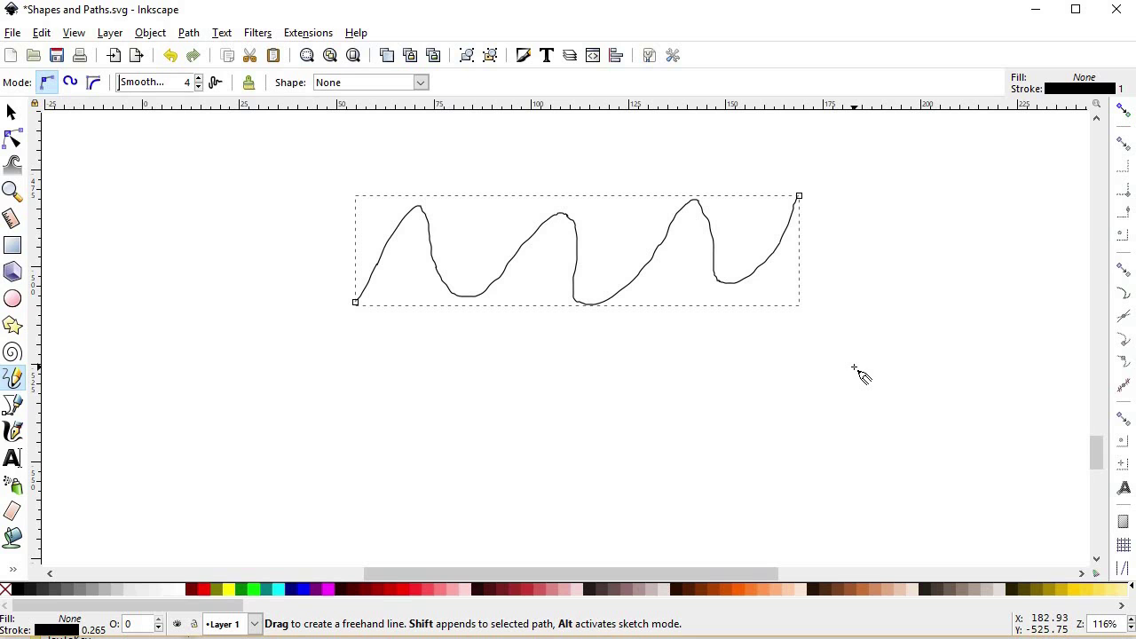
left_click_drag(130, 86, 154, 84)
mouse_move(350, 449)
left_mouse_down()
mouse_move(364, 416)
mouse_move(398, 398)
mouse_move(419, 458)
mouse_move(505, 393)
mouse_move(606, 466)
mouse_move(661, 371)
mouse_move(697, 457)
mouse_move(748, 444)
mouse_move(771, 374)
left_mouse_up()
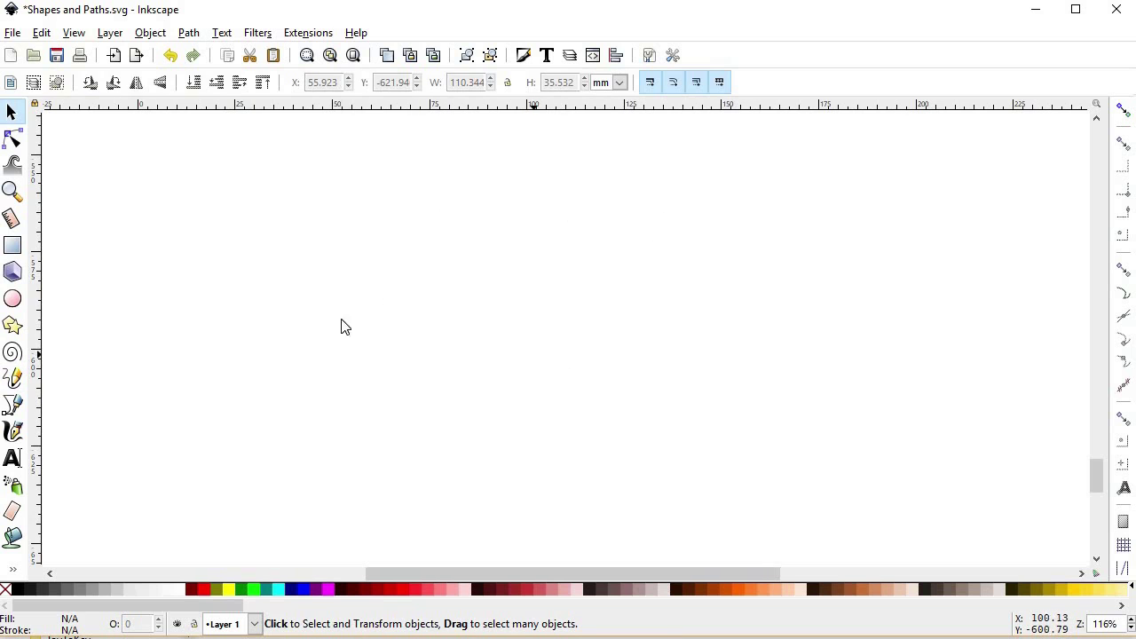
- Draw a wavy calligraphic stroke with the Dip pen preset and a second one below it with the Marker preset
left_click(13, 430)
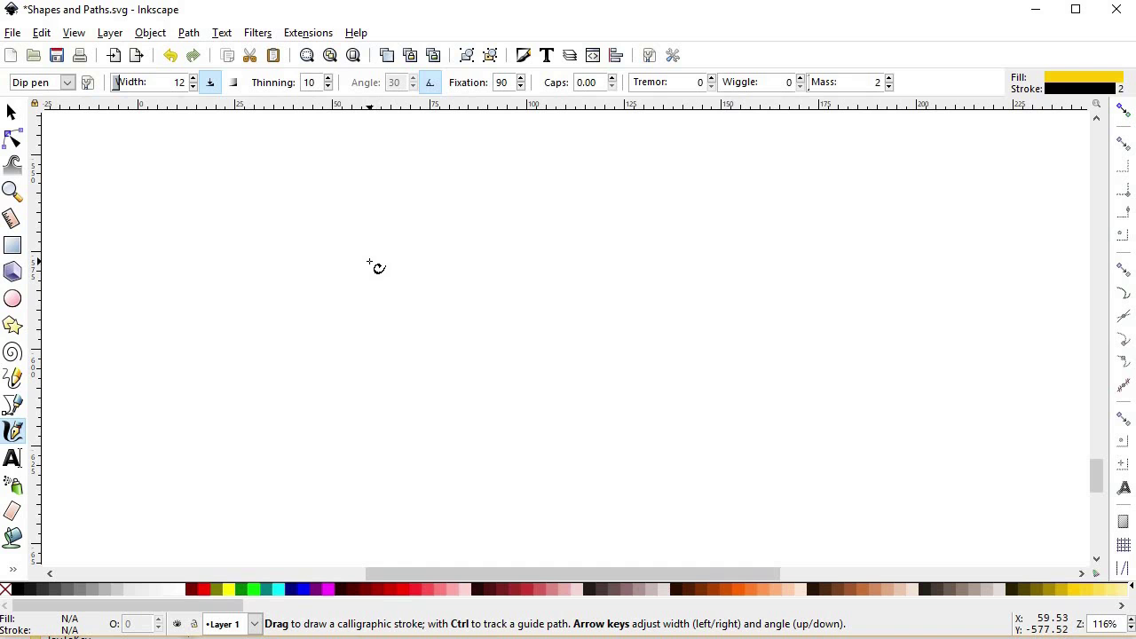
mouse_move(369, 262)
left_mouse_down()
mouse_move(392, 225)
mouse_move(458, 219)
mouse_move(510, 244)
mouse_move(566, 182)
mouse_move(615, 254)
mouse_move(685, 185)
left_mouse_up()
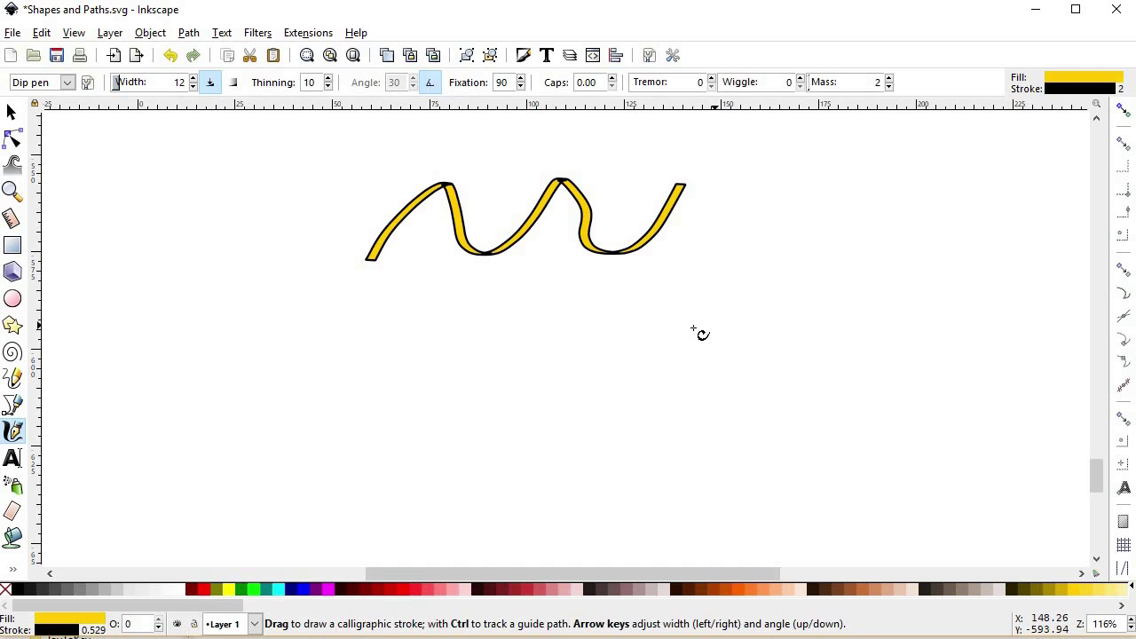
left_click(68, 82)
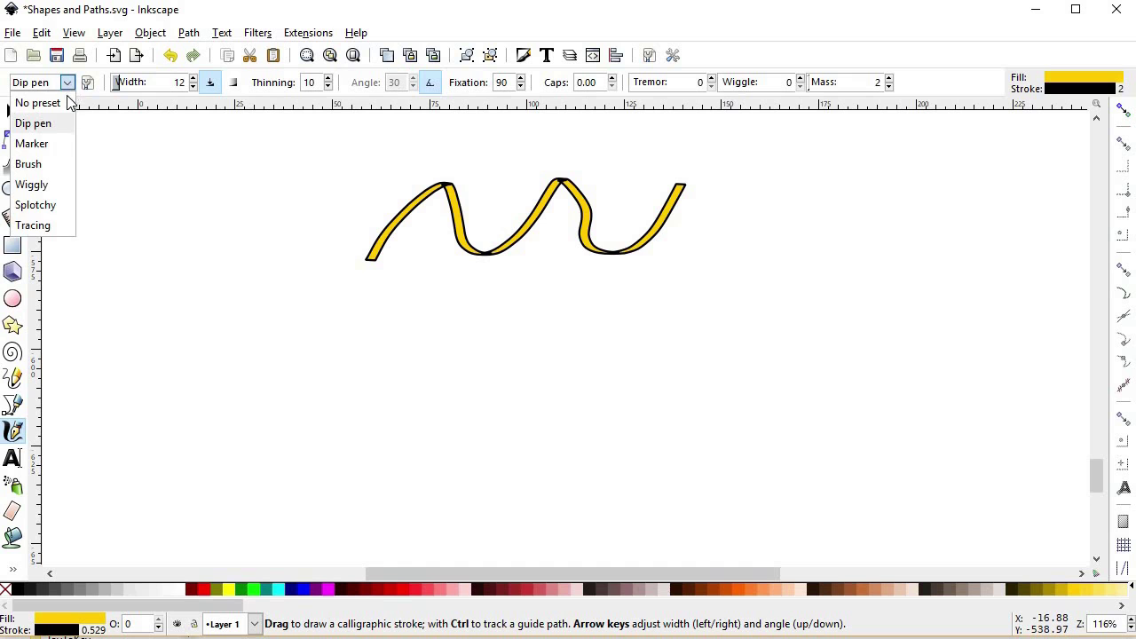
left_click(53, 143)
mouse_move(360, 371)
left_mouse_down()
mouse_move(446, 321)
mouse_move(494, 393)
mouse_move(558, 332)
mouse_move(613, 394)
mouse_move(694, 304)
left_mouse_up()
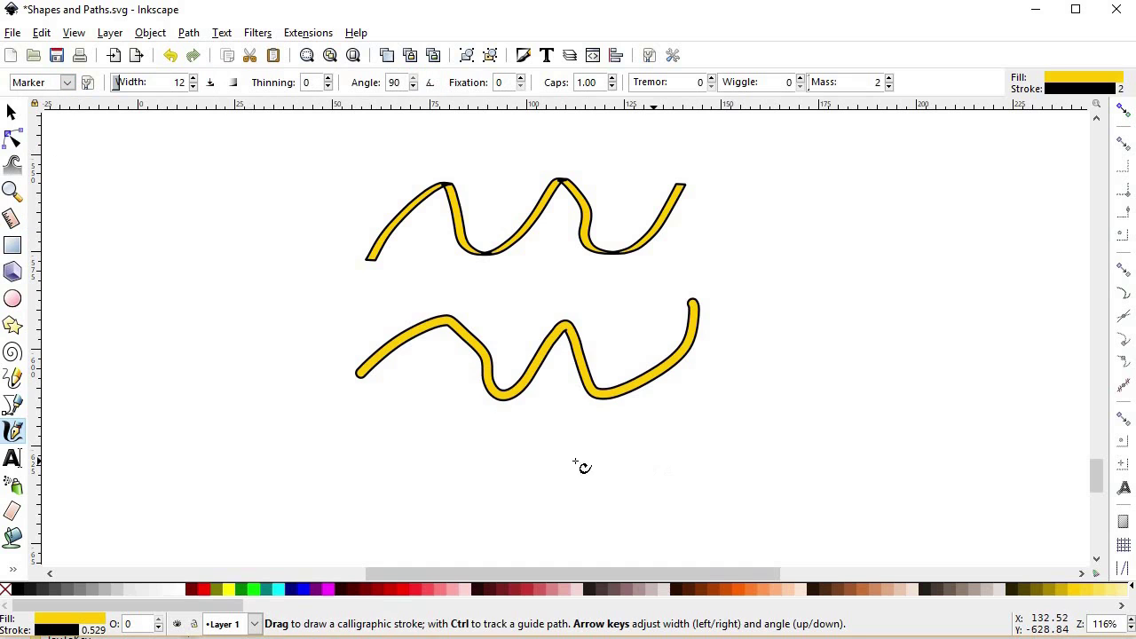
- Draw a third wavy calligraphic stroke below the other two with the Wiggly preset
left_click(67, 83)
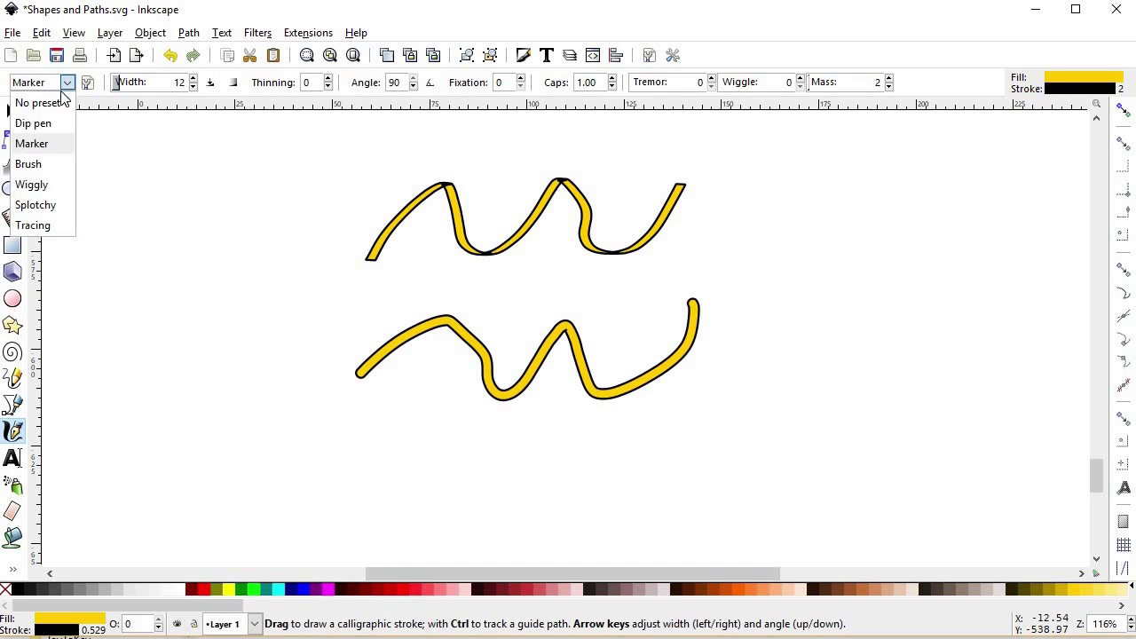
left_click(31, 184)
mouse_move(363, 499)
left_mouse_down()
mouse_move(441, 461)
mouse_move(467, 506)
mouse_move(599, 452)
mouse_move(606, 499)
mouse_move(659, 489)
mouse_move(707, 417)
mouse_move(744, 427)
left_mouse_up()
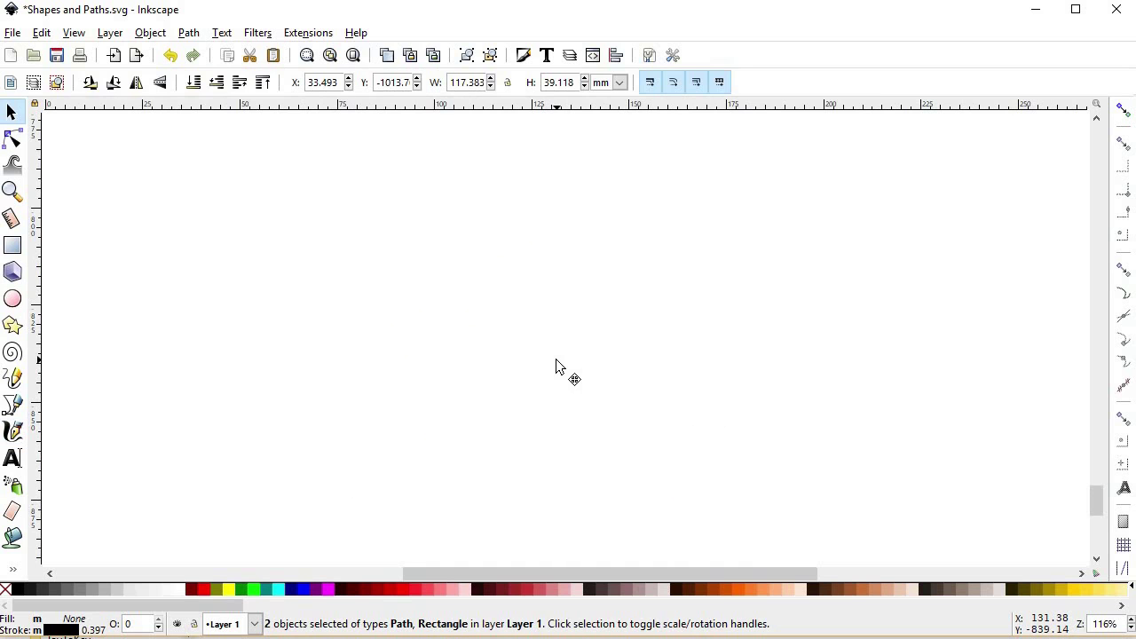
- Draw a closed diamond-shaped path of four straight segments, about 36 mm wide and 83 mm high, with the Bezier tool
left_click(12, 404)
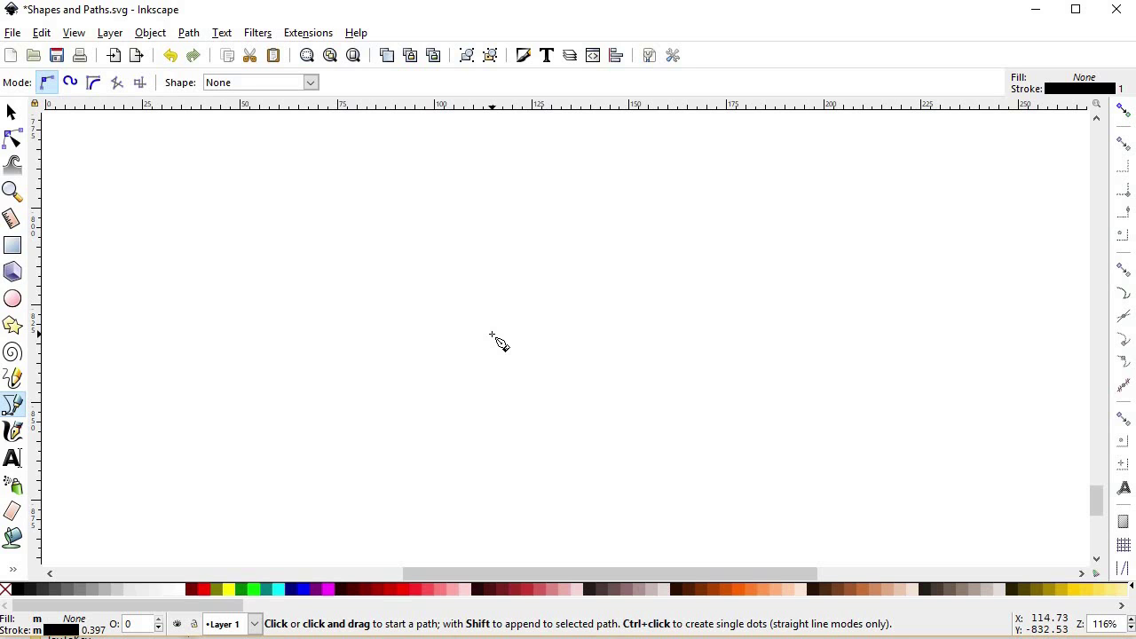
left_click(344, 342)
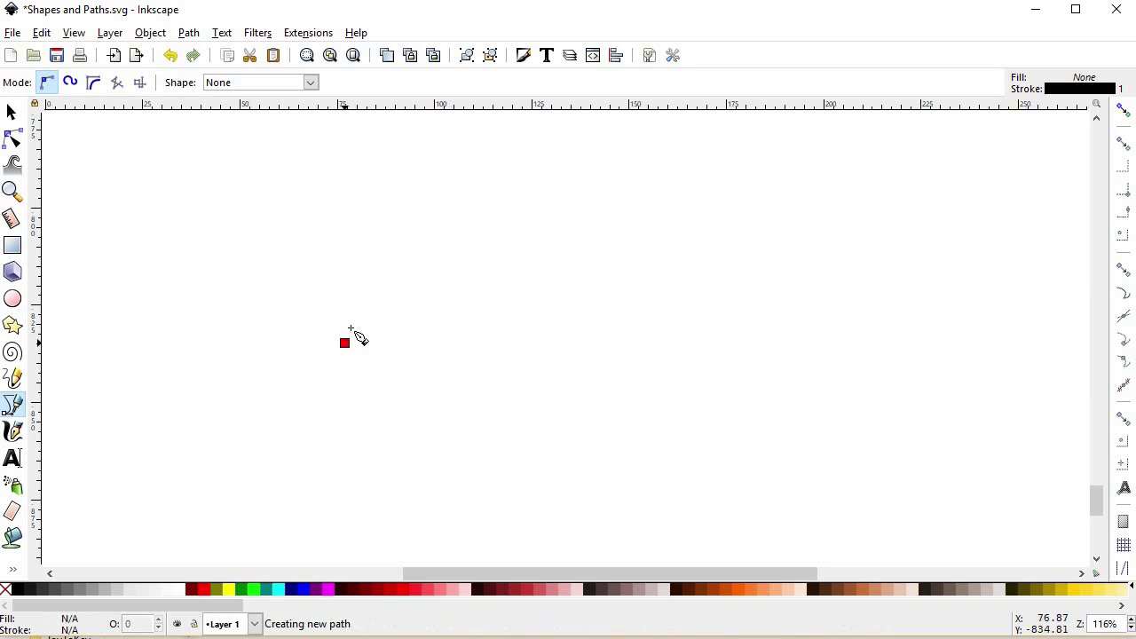
left_click(405, 178)
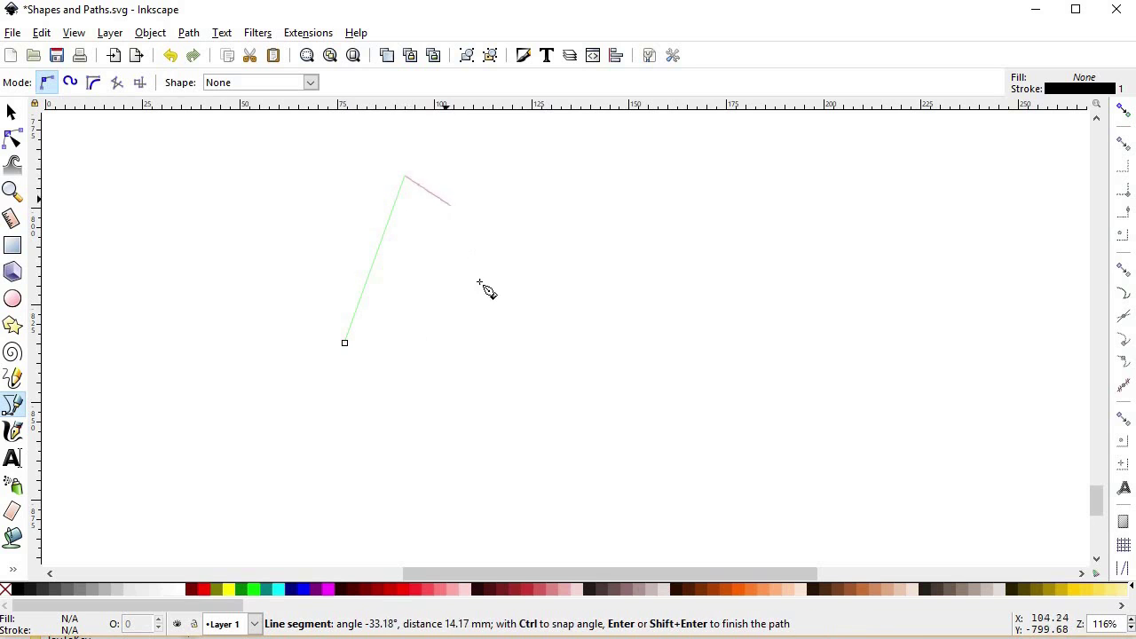
left_click(483, 339)
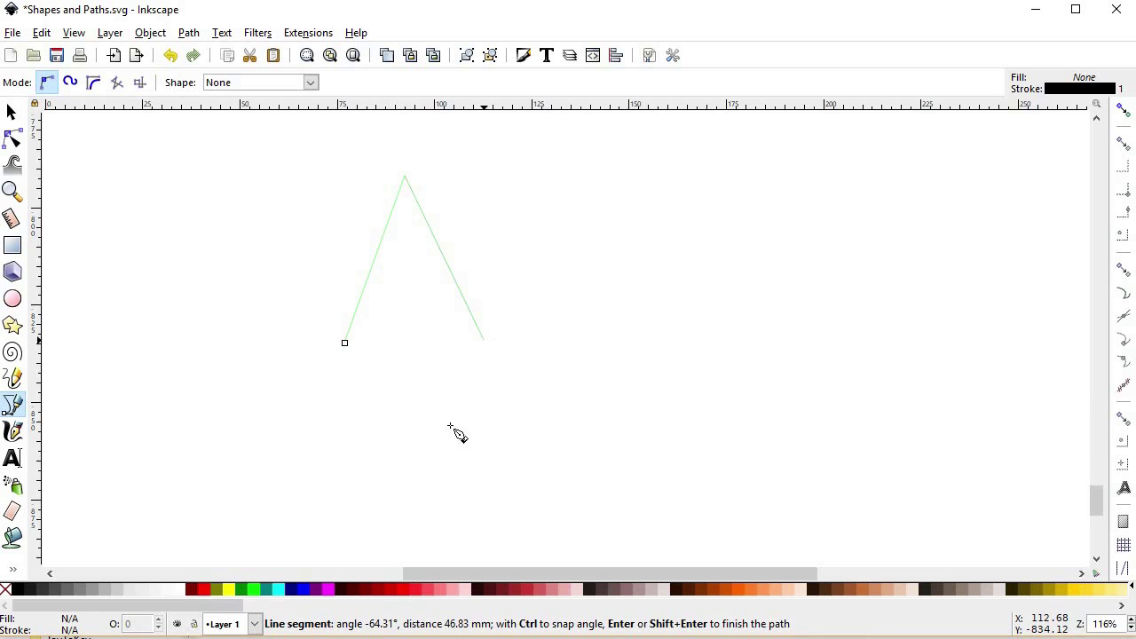
left_click(424, 498)
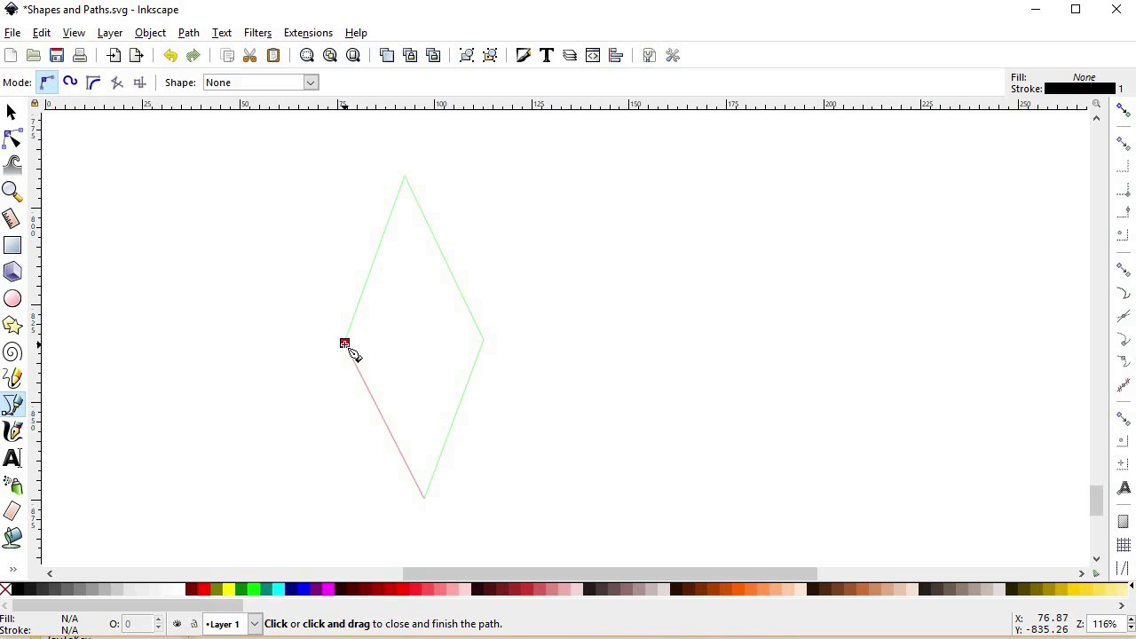
left_click(345, 343)
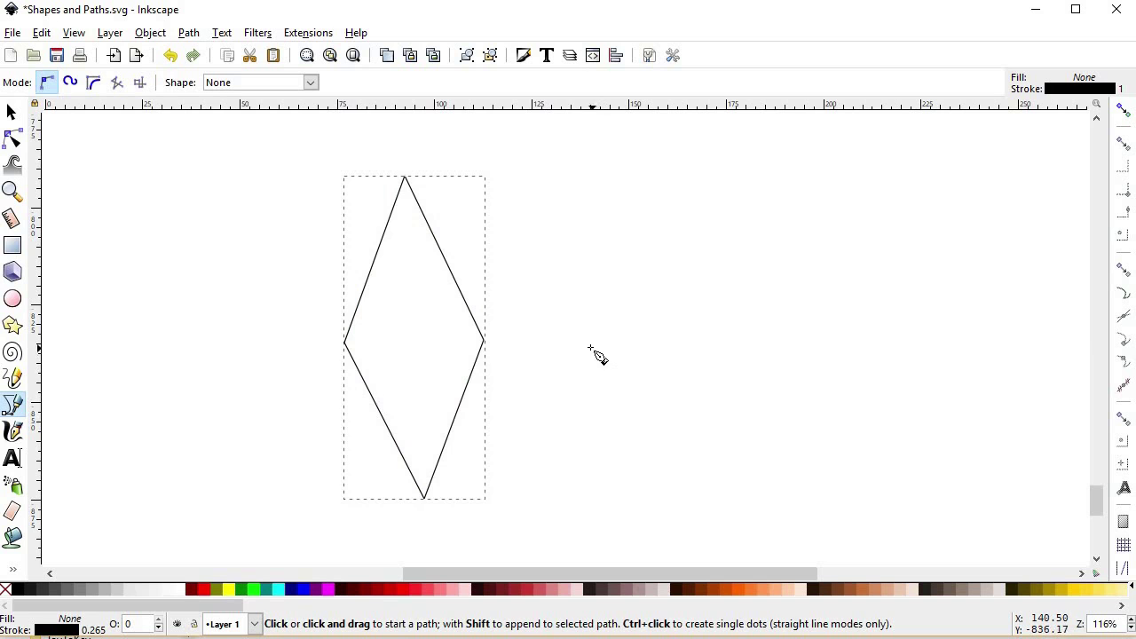
- Draw an open path of three straight segments beside the diamond, following its outline but leaving the last side open
left_click(589, 343)
left_click(638, 175)
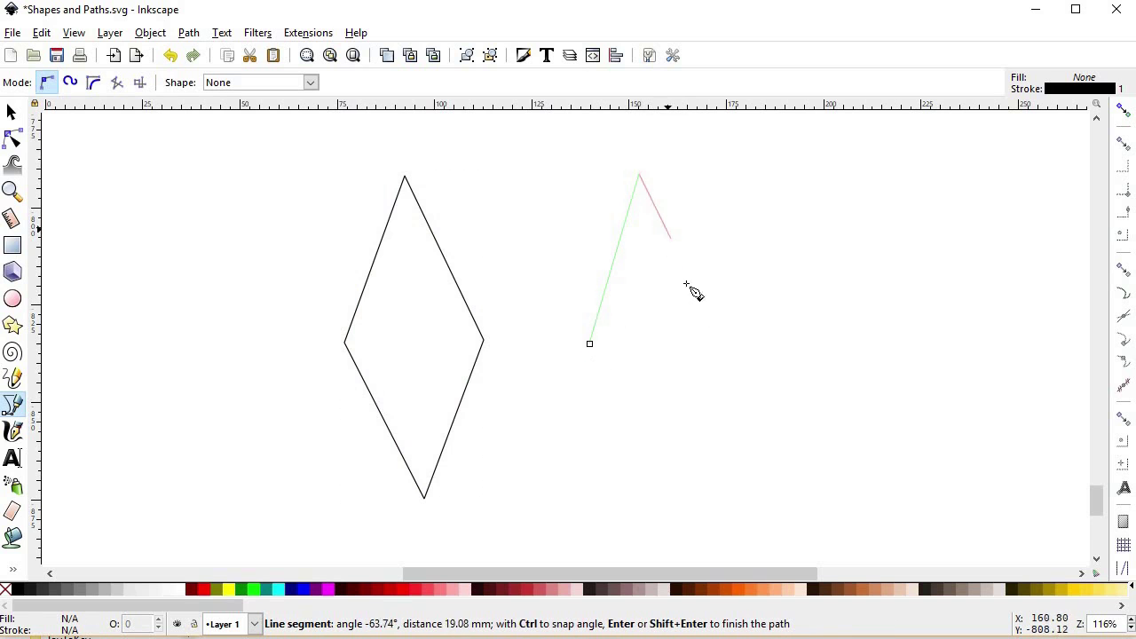
left_click(718, 351)
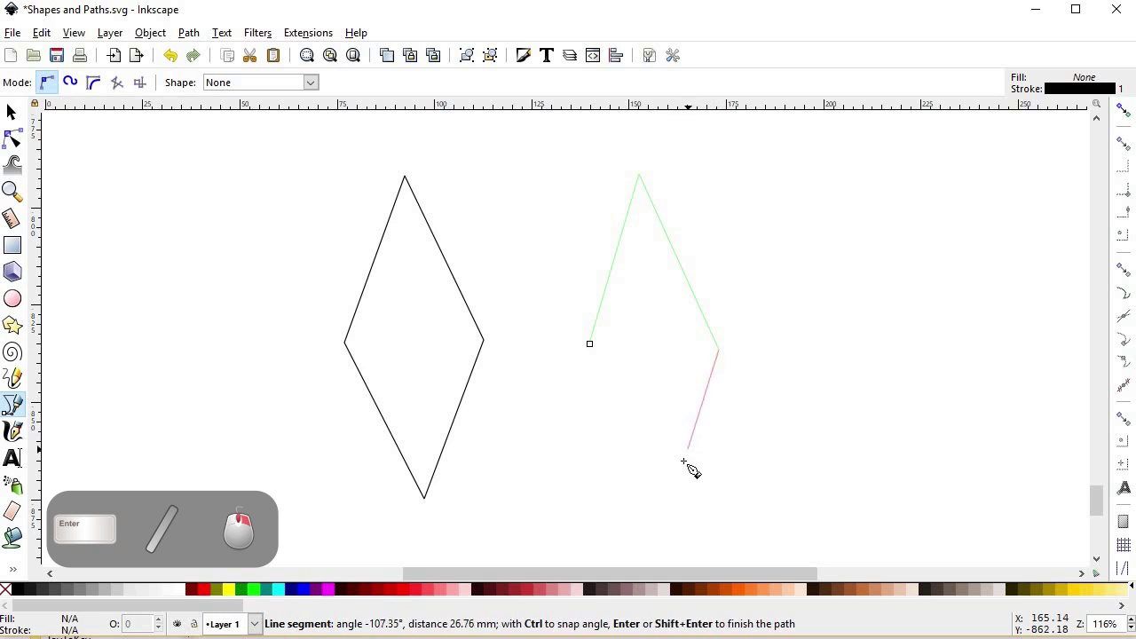
left_click(663, 500)
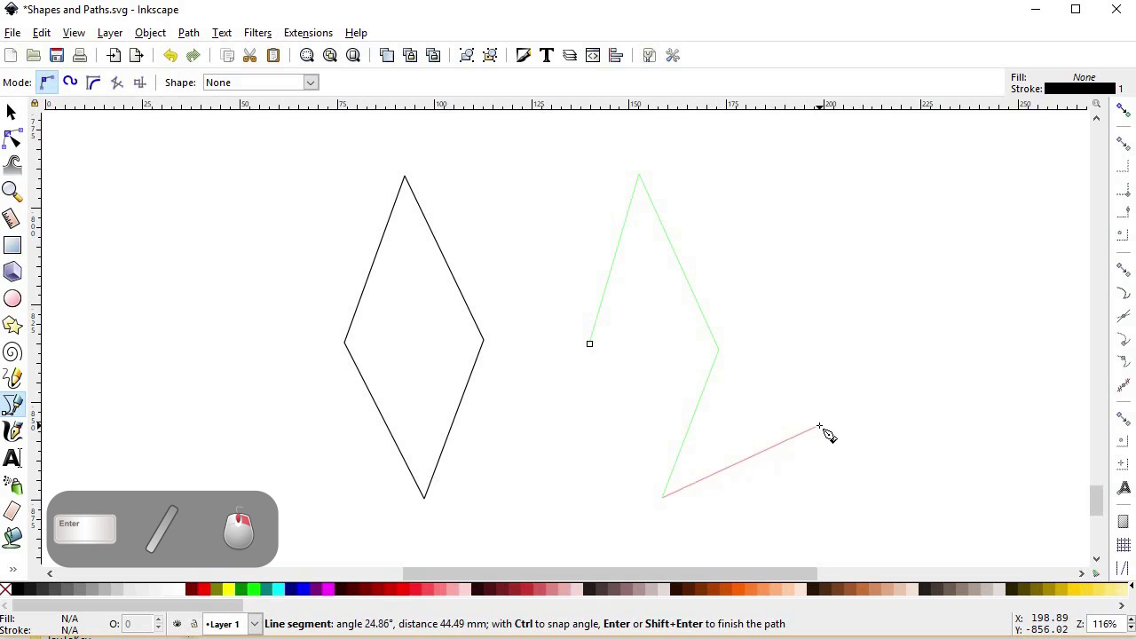
key("Return")
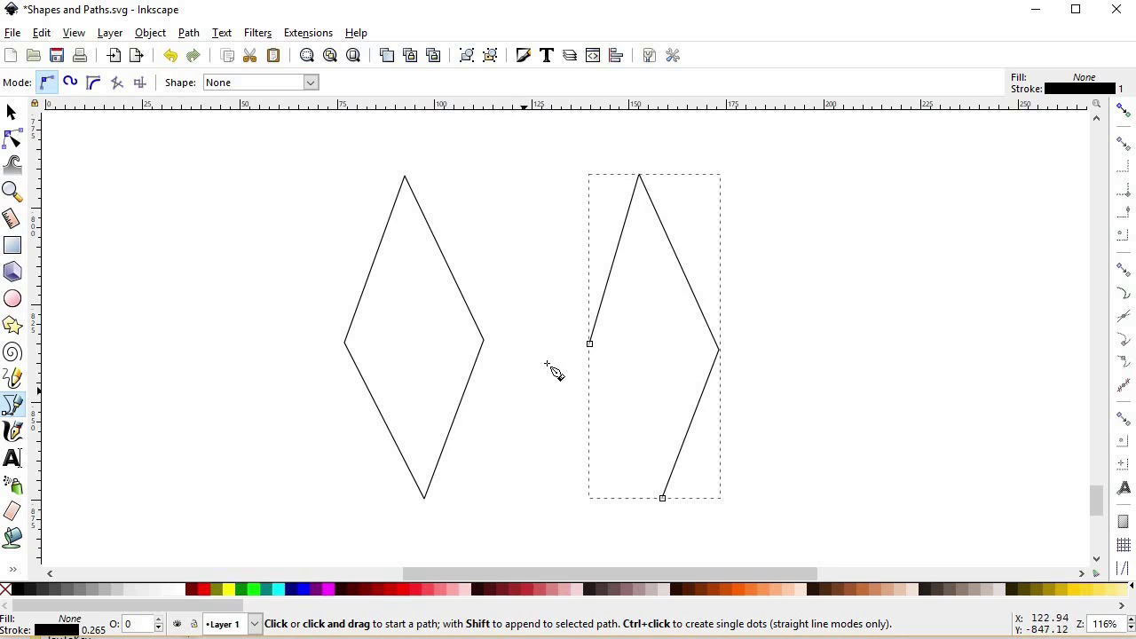
- Continue the open path from its starting node with three more corner points and close it at its lower end node
left_click(589, 345)
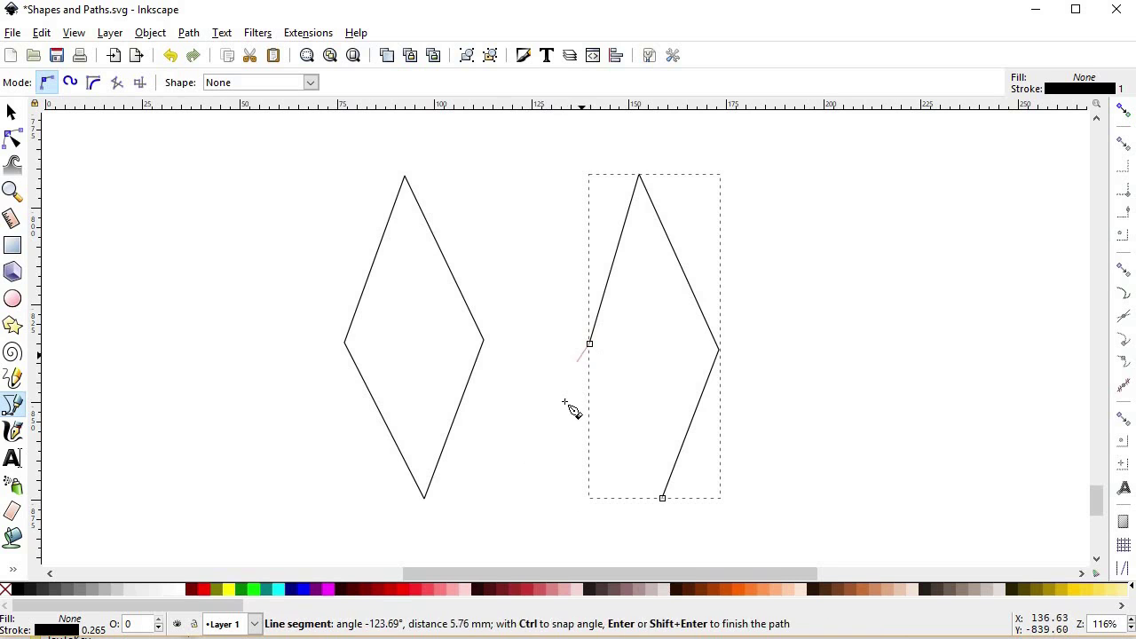
left_click(524, 439)
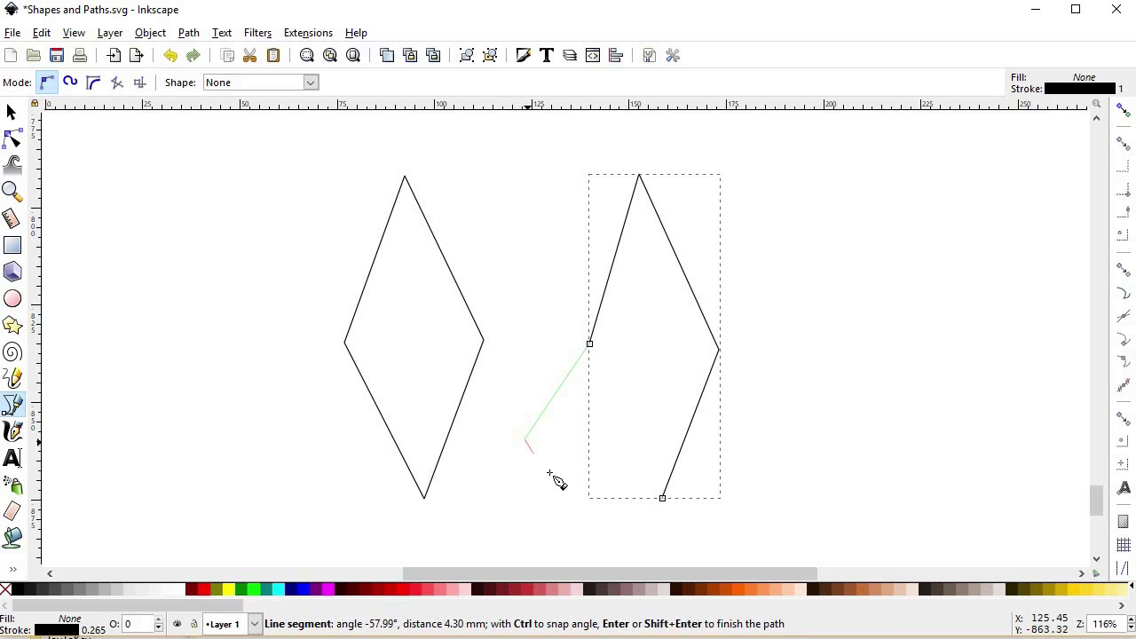
left_click(586, 512)
left_click(629, 420)
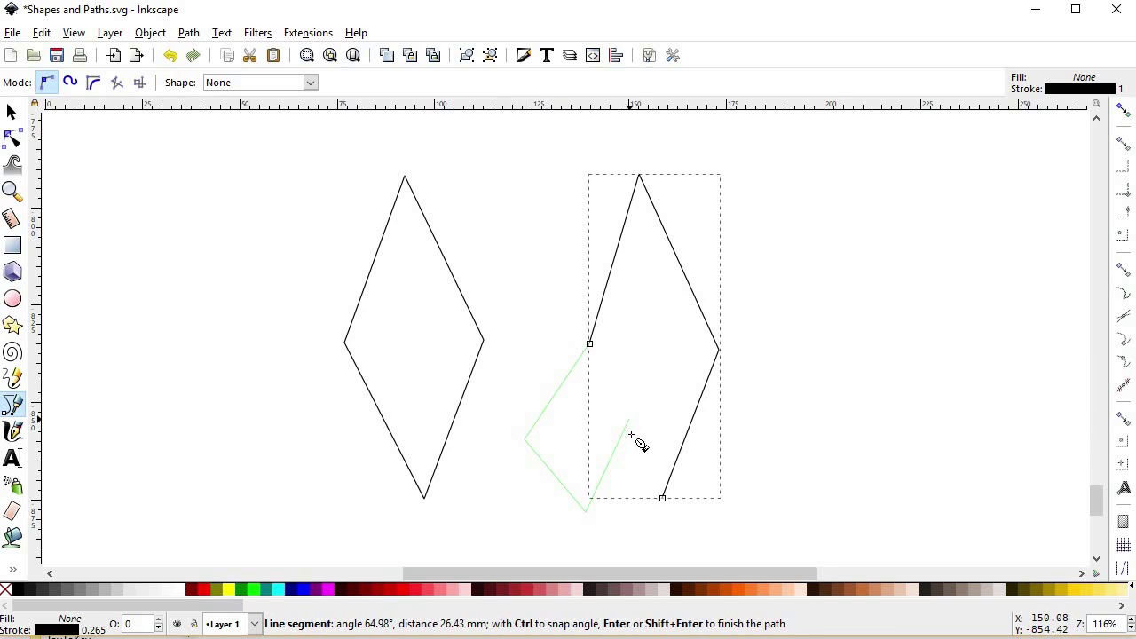
left_click(662, 497)
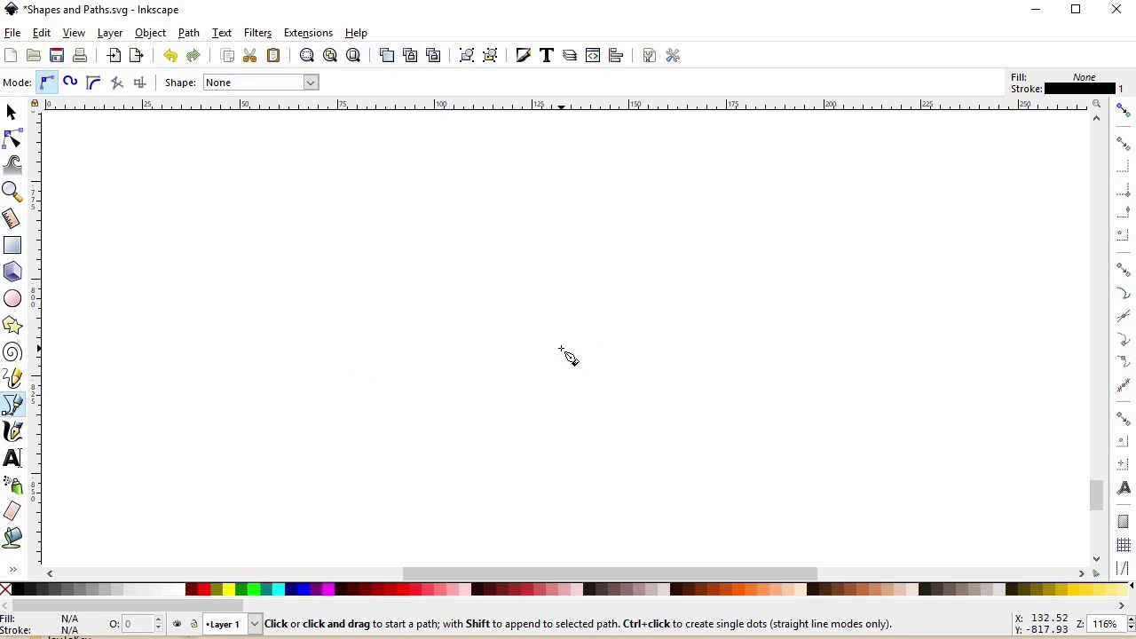
- Draw a closed egg-shaped Bezier path from four smooth curved nodes, about 50 mm wide and 60 mm high, and delete it
left_click_drag(548, 227, 637, 224)
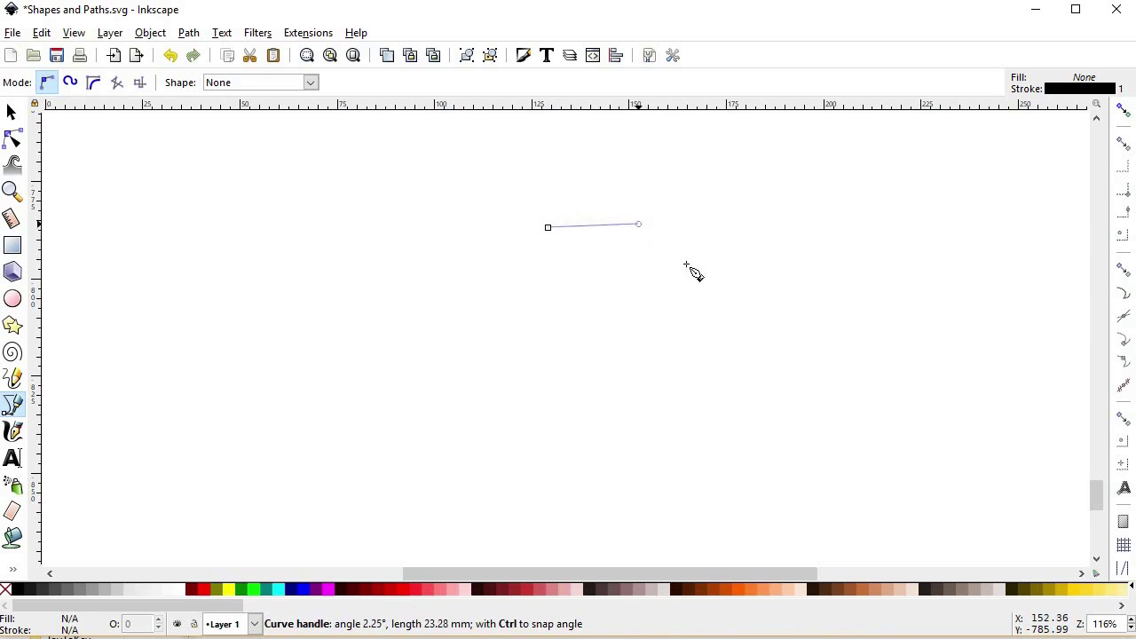
left_click_drag(654, 375, 655, 437)
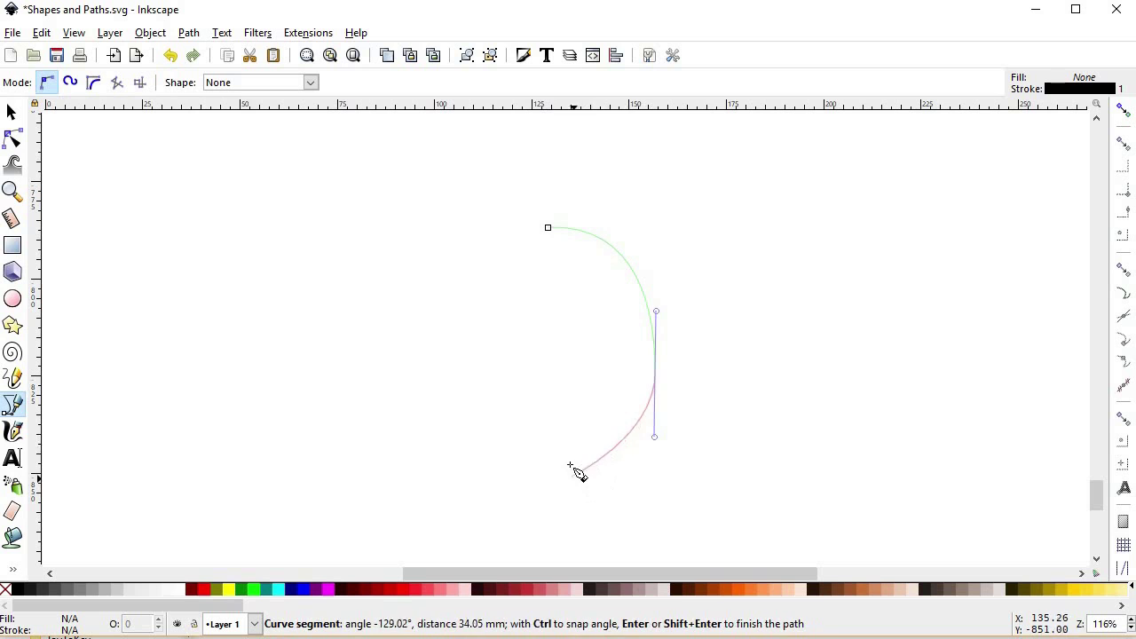
left_click_drag(565, 464, 511, 464)
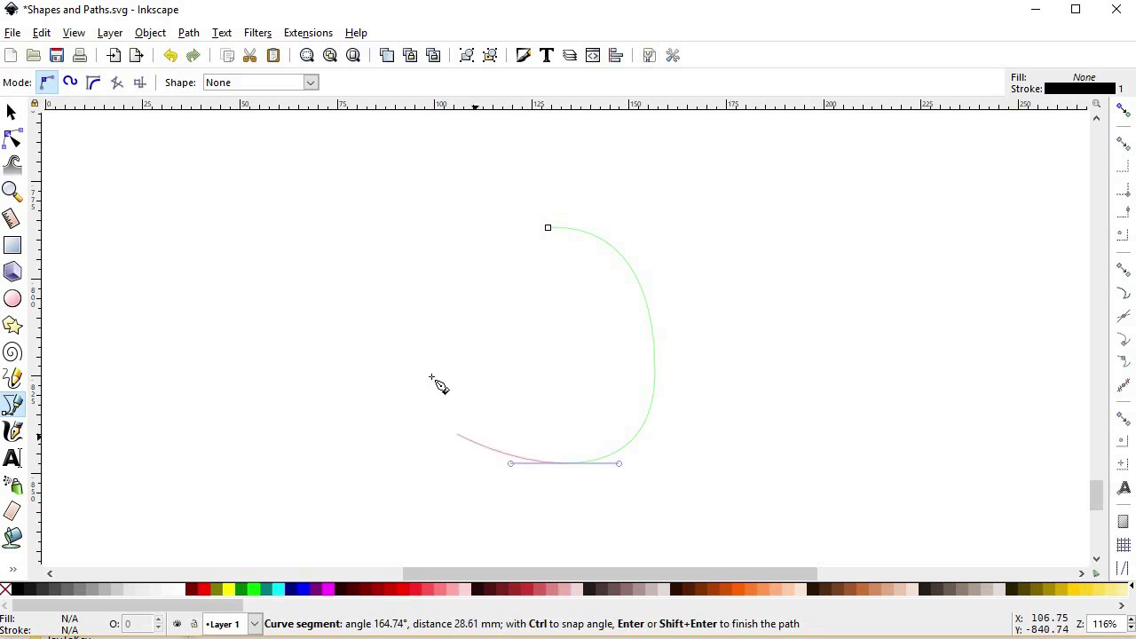
left_click_drag(464, 356, 464, 269)
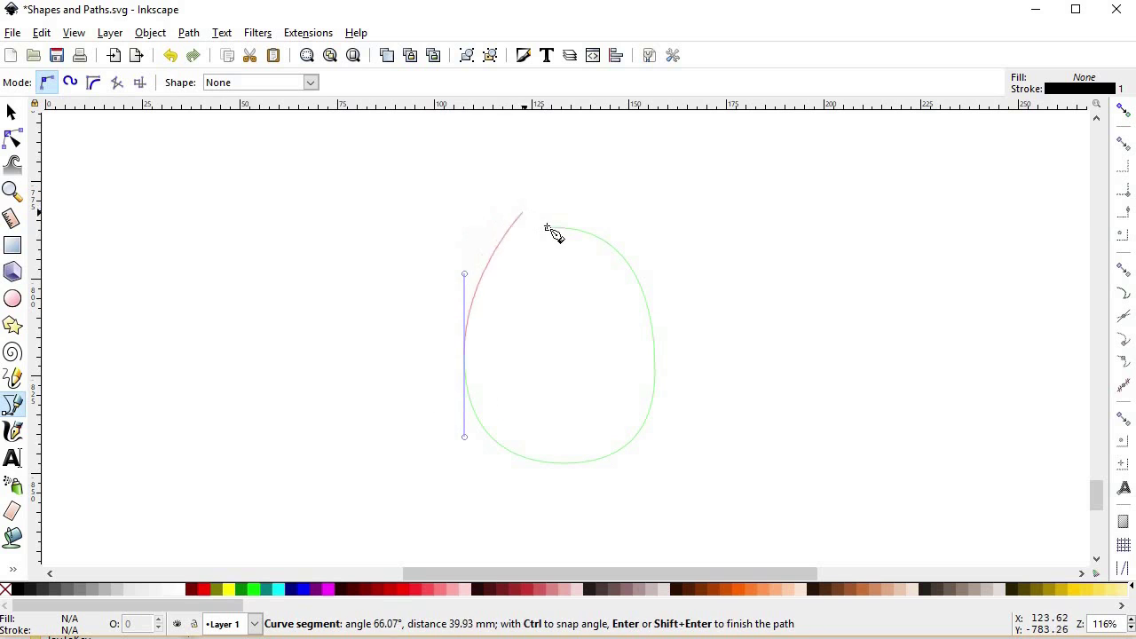
left_click_drag(547, 228, 603, 228)
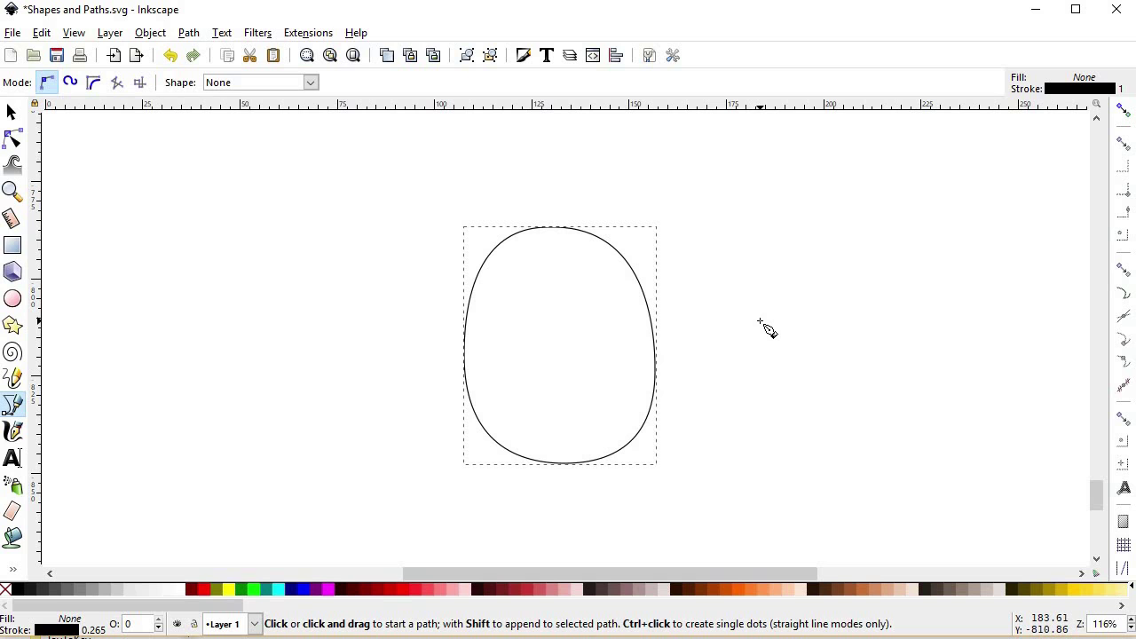
key("Delete")
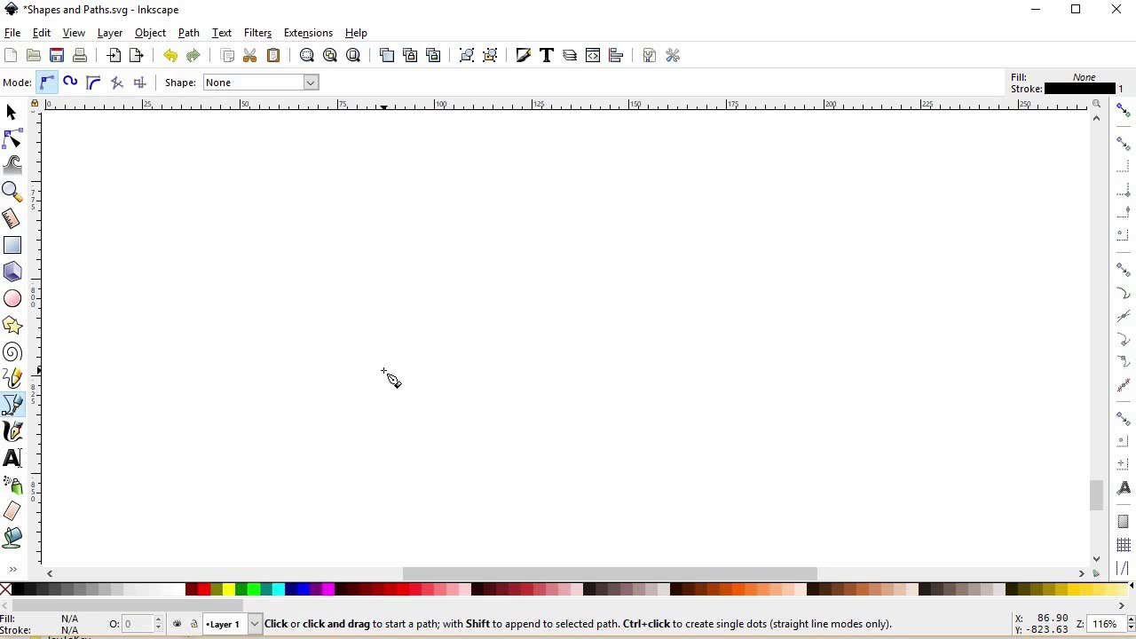
- Draw a closed Bezier path with three curved, pointed peaks and a straight base, redirecting the outgoing handles to form sharp cusps
left_click(374, 404)
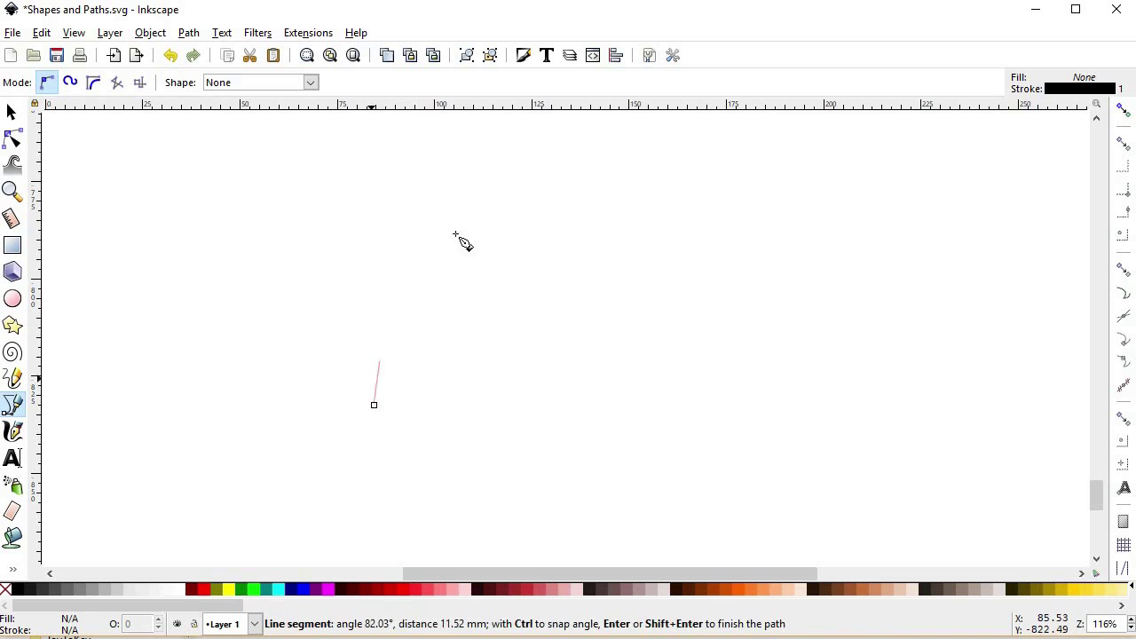
left_click_drag(477, 182, 464, 268)
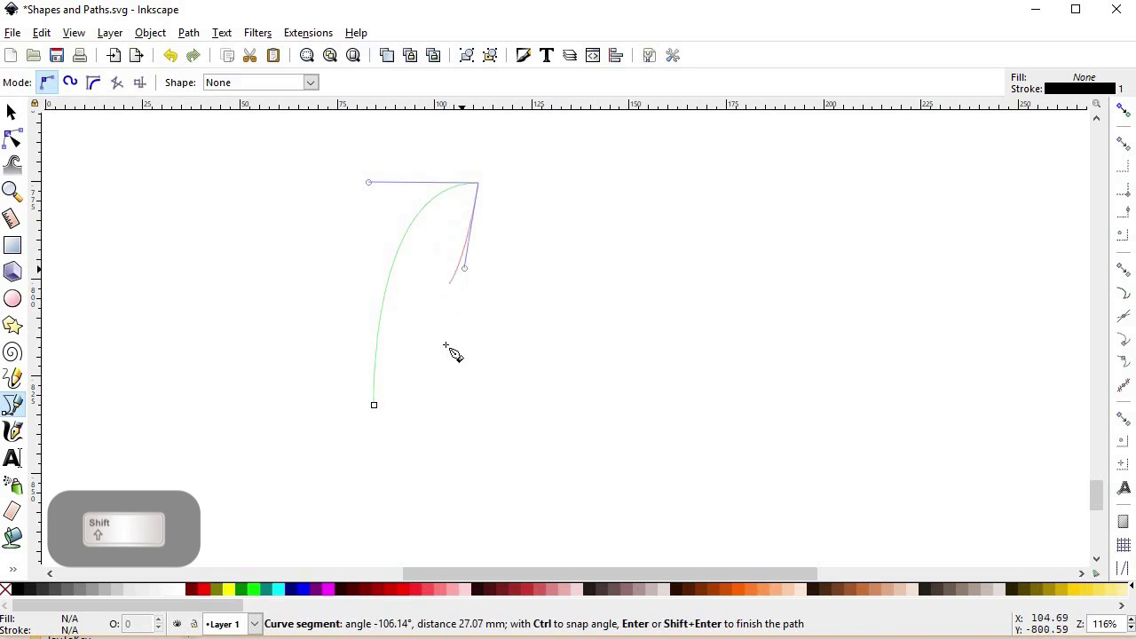
left_click_drag(489, 377, 513, 421)
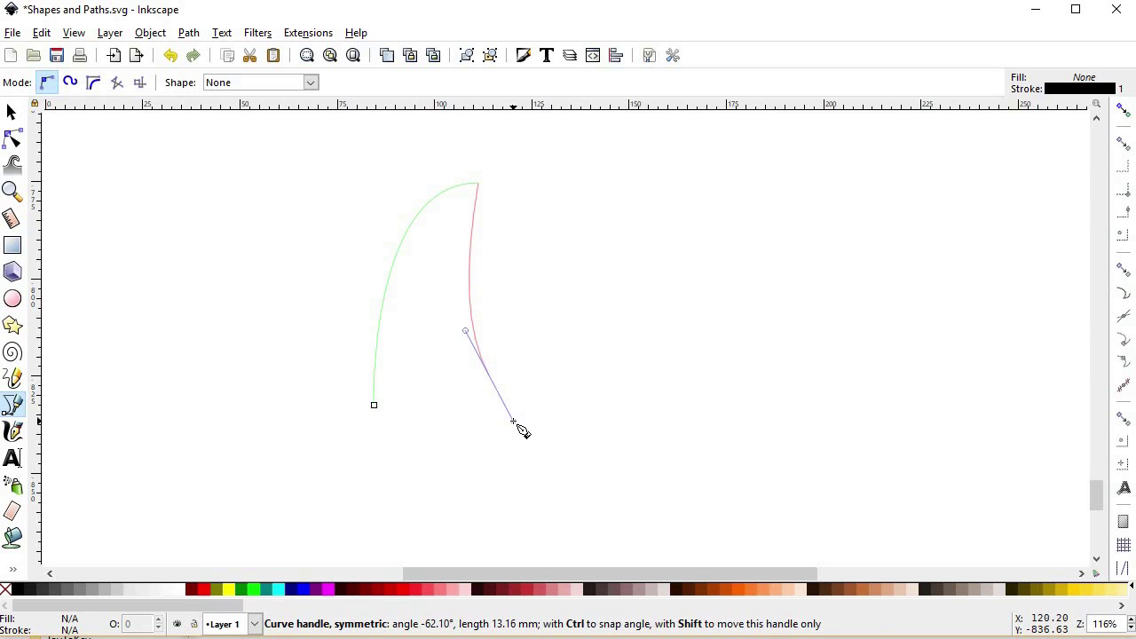
left_click_drag(513, 420, 489, 375)
left_click_drag(593, 187, 570, 269)
mouse_move(590, 370)
left_mouse_down()
mouse_move(607, 393)
mouse_move(591, 372)
left_mouse_up()
left_click_drag(694, 191, 667, 274)
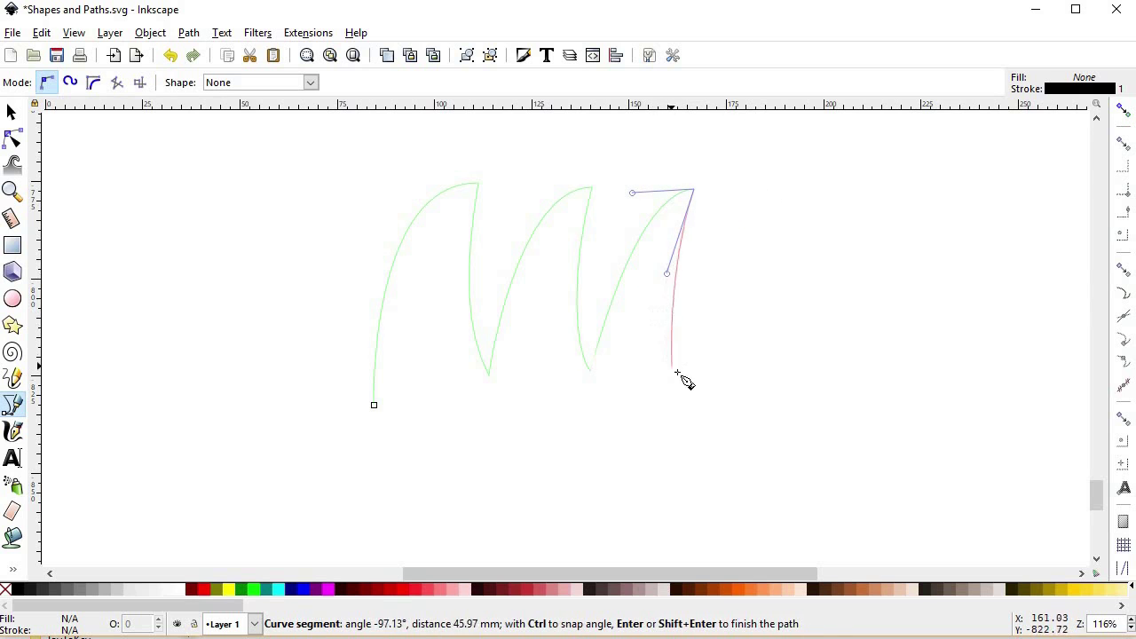
mouse_move(700, 403)
left_mouse_down()
mouse_move(723, 461)
mouse_move(699, 403)
left_mouse_up()
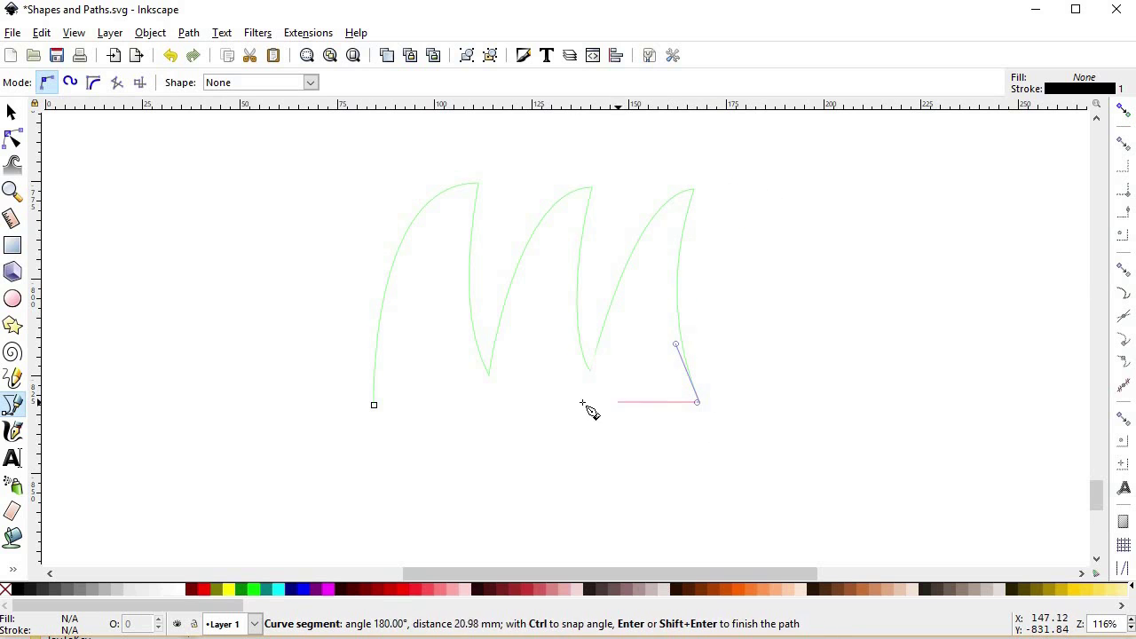
left_click(373, 405)
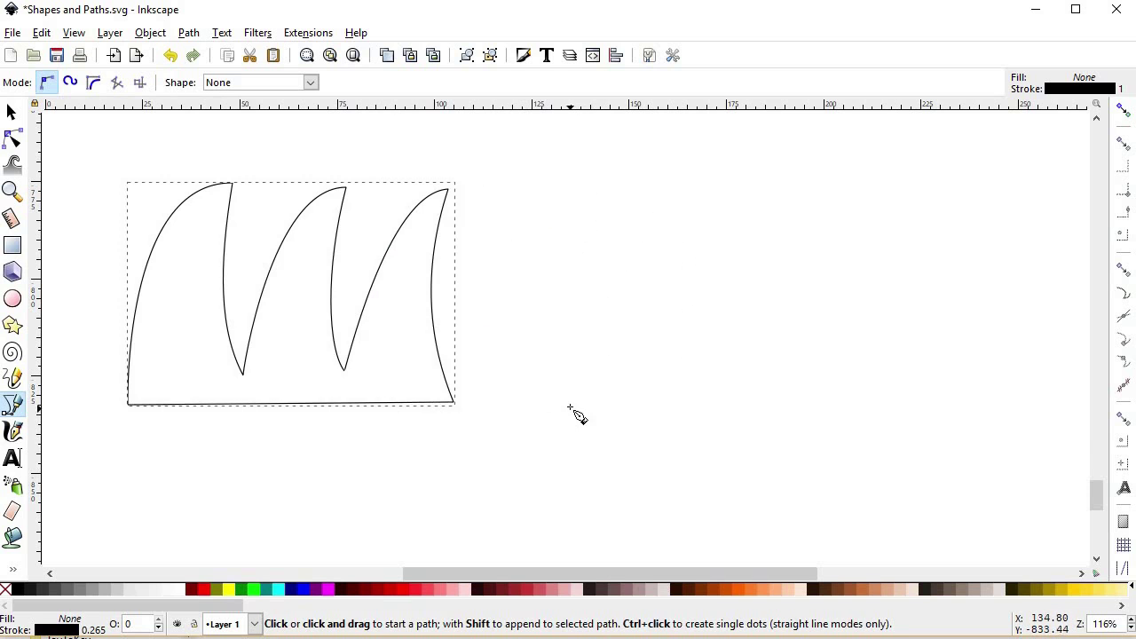
- Start a second peaked path beside the first, drawing its first curved peak by finishing and resuming the path at the tip
left_click(570, 406)
left_click_drag(666, 191, 768, 195)
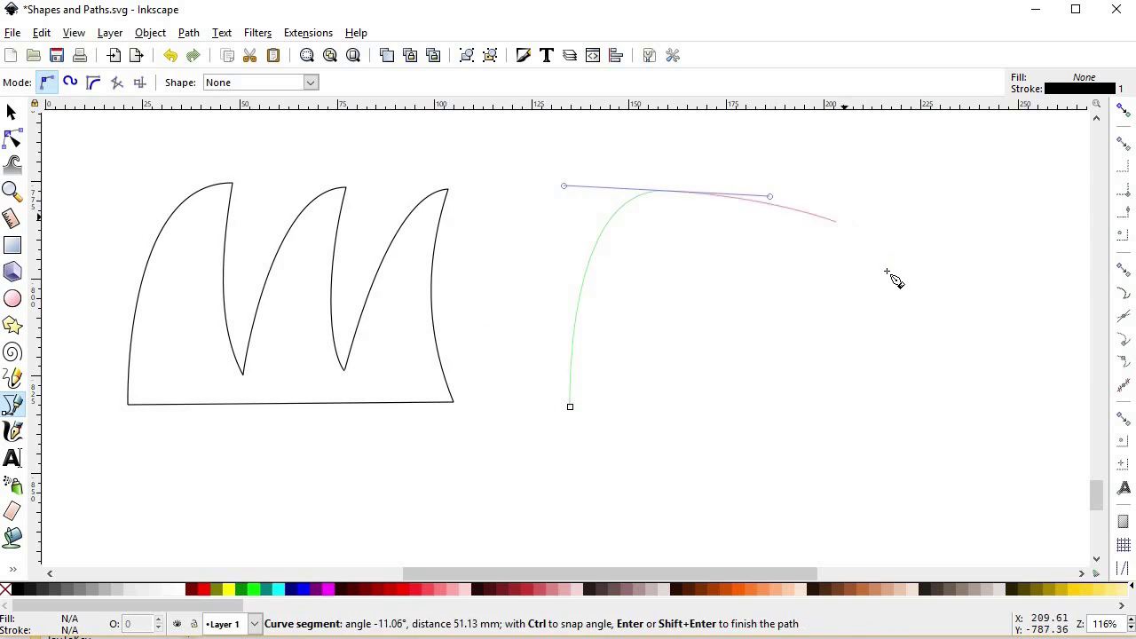
key("Return")
left_click(666, 192)
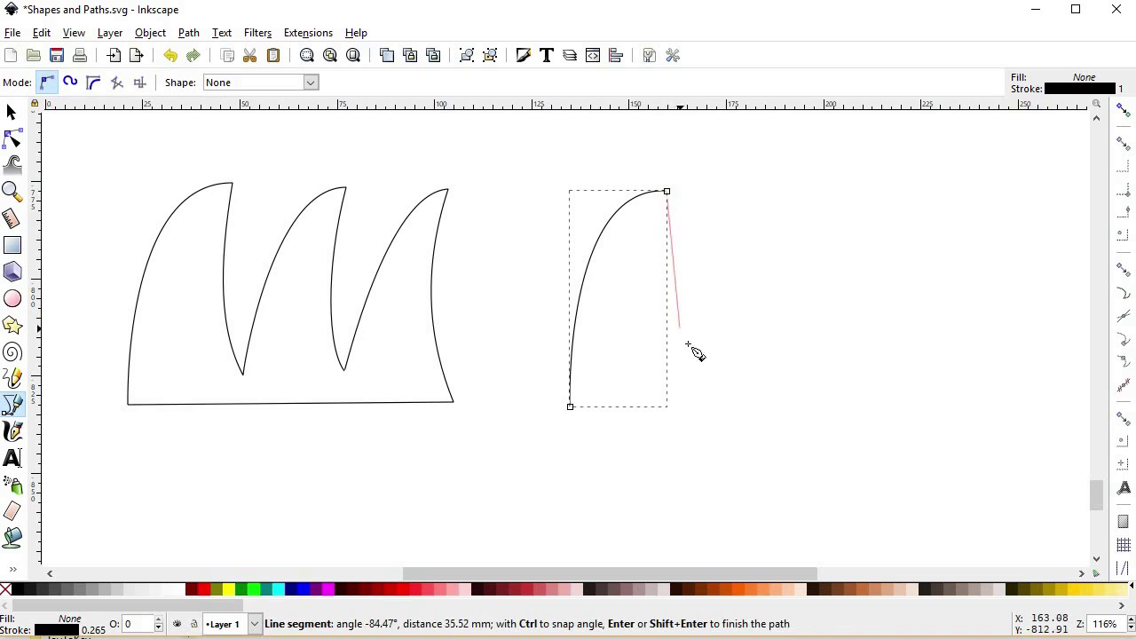
left_click_drag(685, 373, 733, 405)
key("Return")
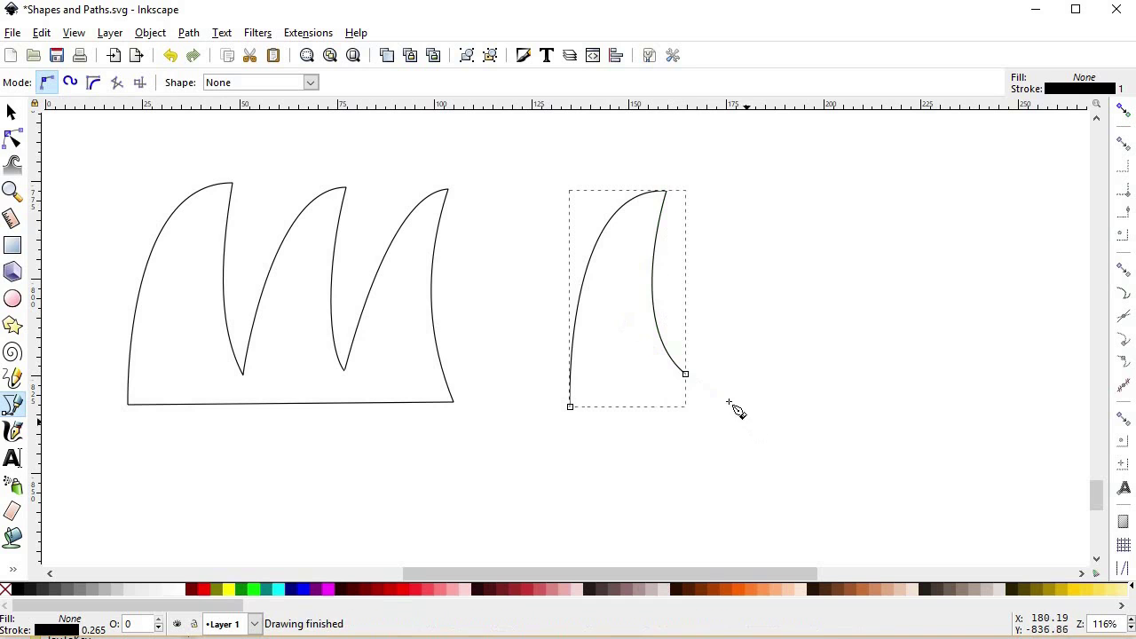
- Extend the second path from its open end with another curved peak, finishing and resuming the path at the tip
left_click(685, 373)
left_click_drag(780, 200, 855, 200)
key("Return")
left_click(775, 194)
mouse_move(781, 374)
left_mouse_down()
mouse_move(821, 437)
mouse_move(785, 378)
left_mouse_up()
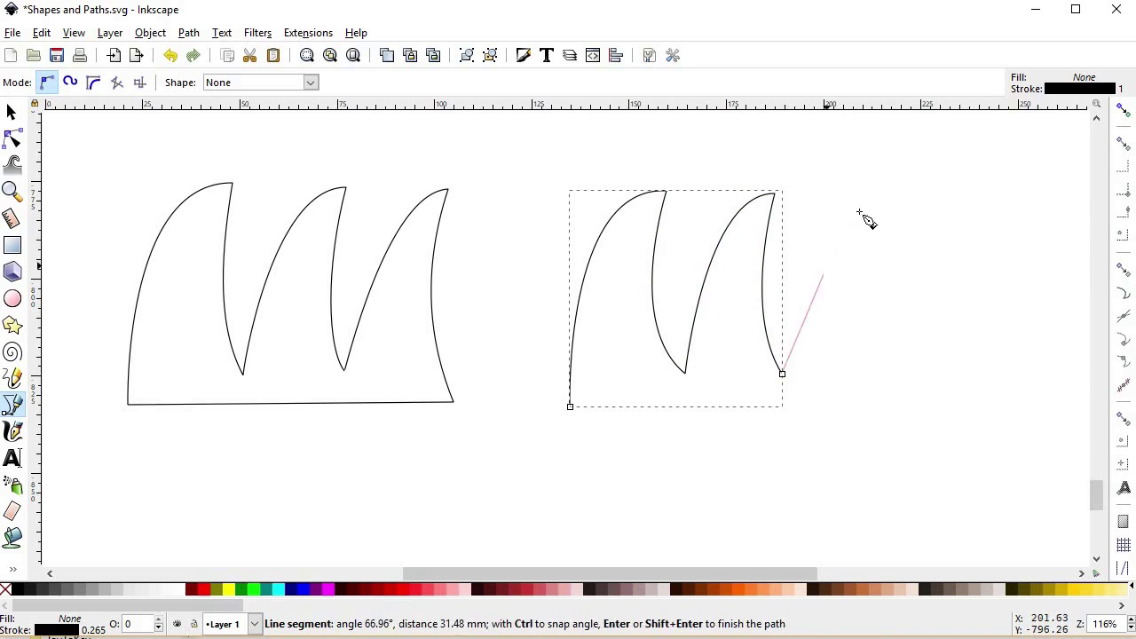
- Add the third curved peak to the second path and close the outline with a straight base at its starting node
left_click_drag(881, 194, 958, 189)
key("Return")
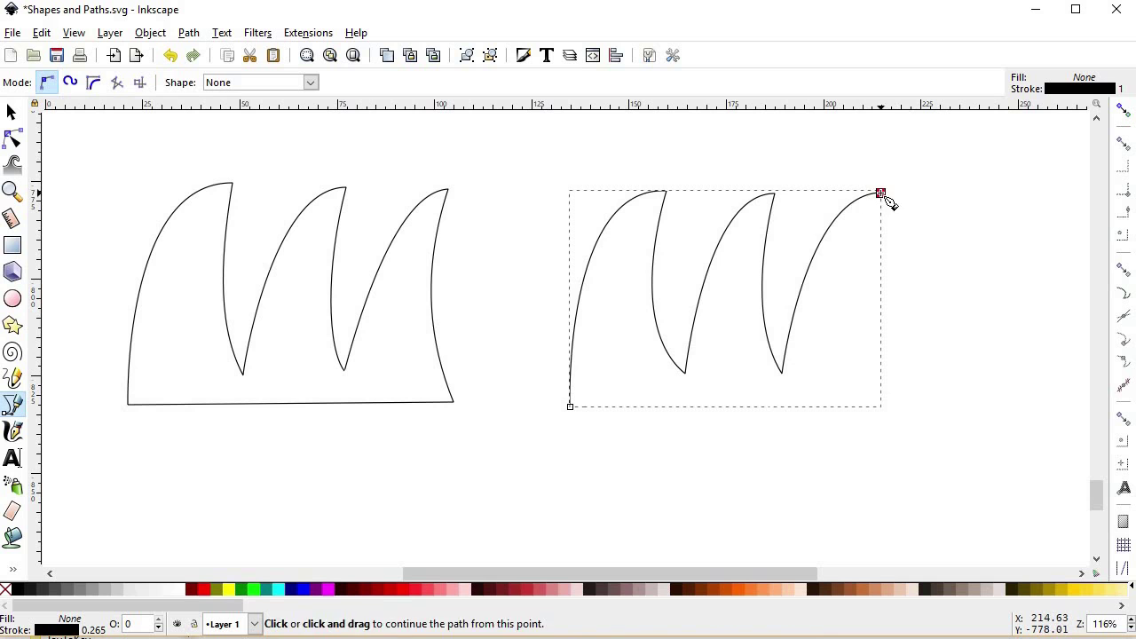
left_click(880, 193)
left_click_drag(880, 406, 943, 456)
key("Return")
left_click(570, 406)
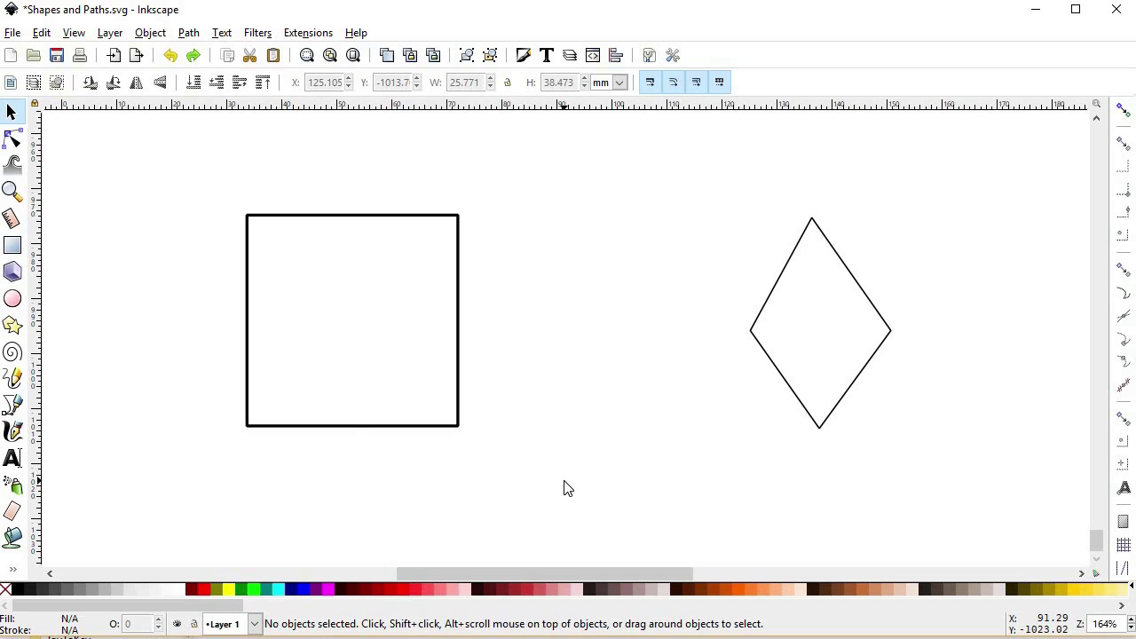
- Fill the square with red and the diamond path with light orange
left_click(457, 427)
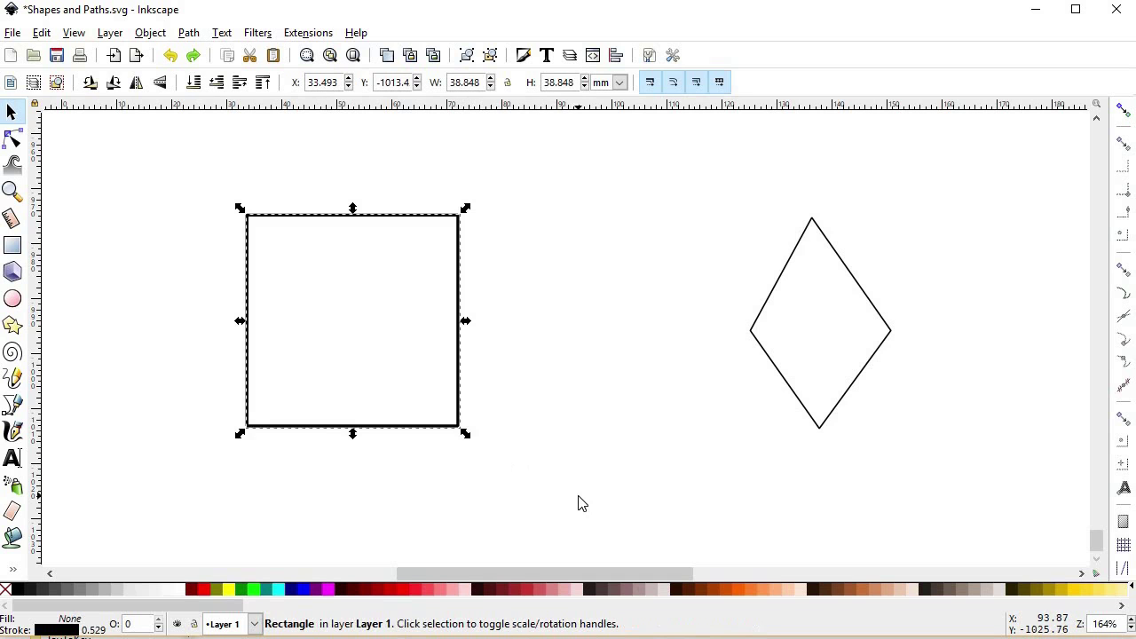
left_click(404, 594)
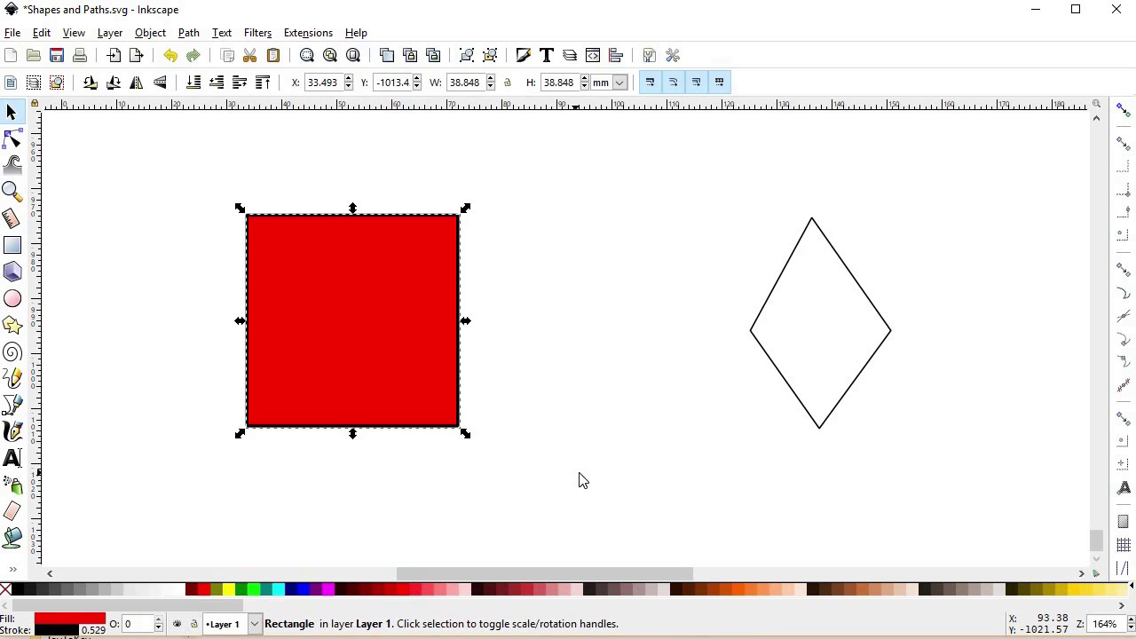
left_click(763, 358)
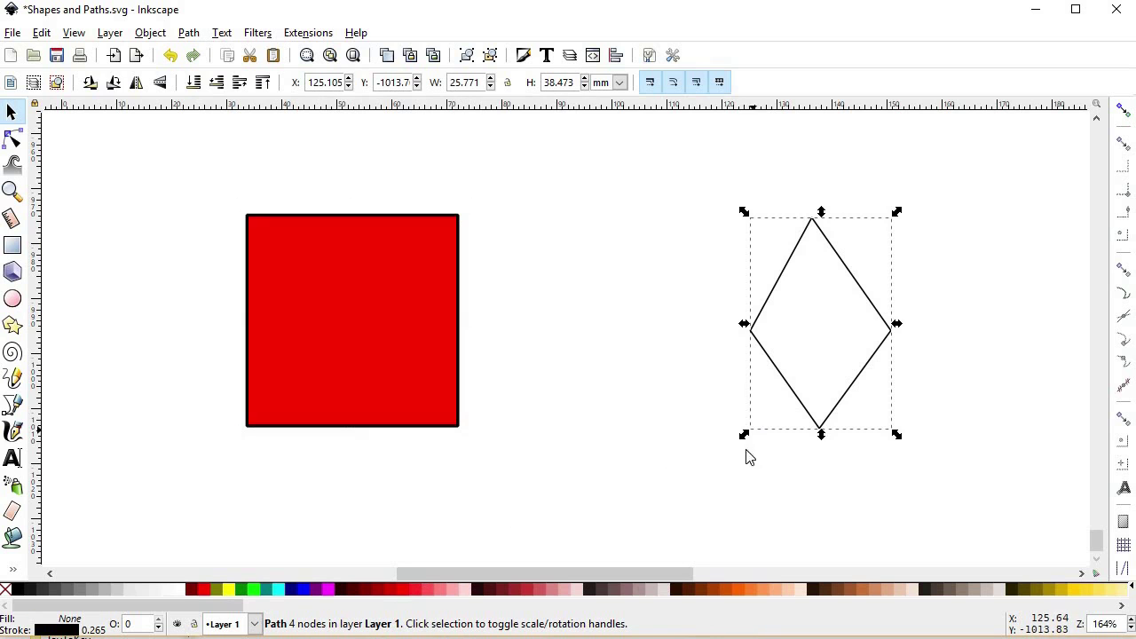
left_click(776, 588)
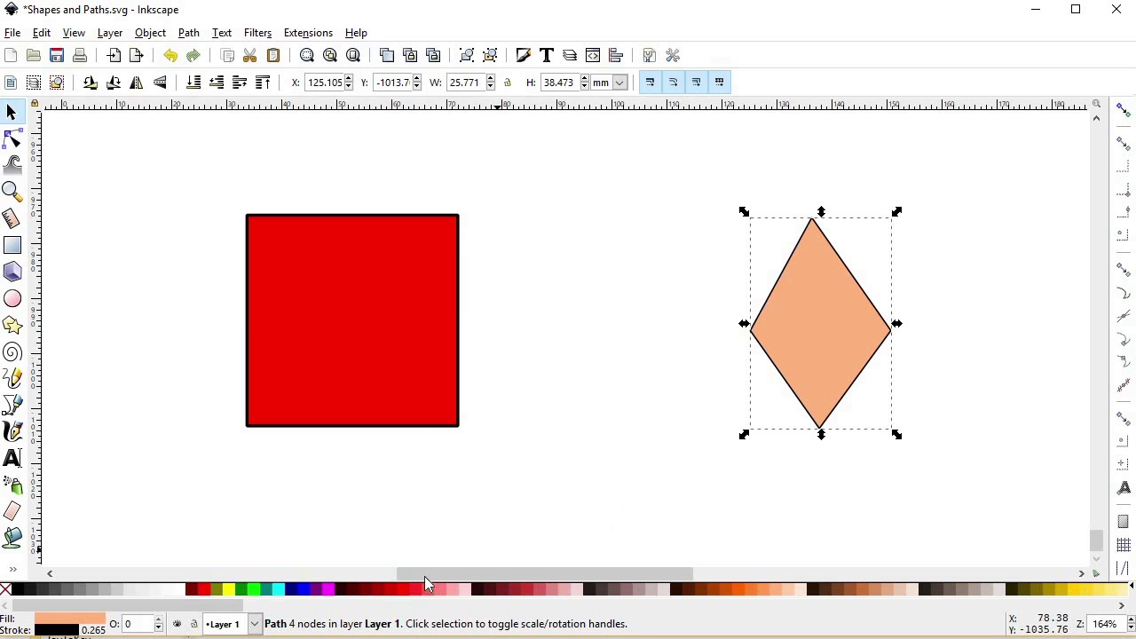
- Change the diamond's stroke to dark red and the square's stroke to green, leaving nothing selected
left_click(391, 589, "shift")
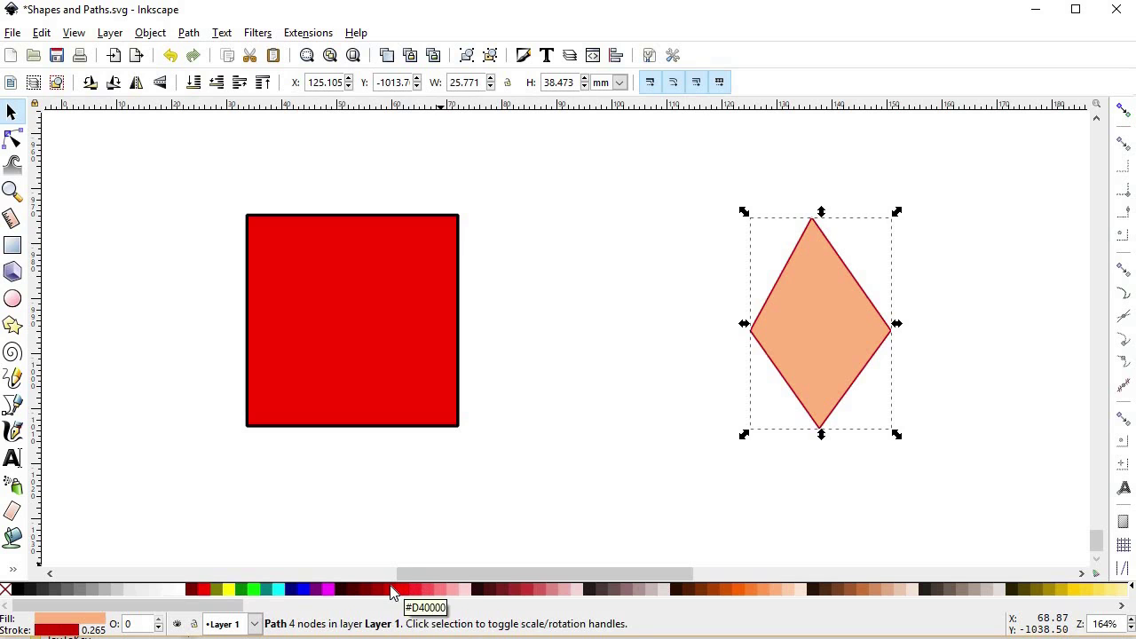
left_click(439, 406)
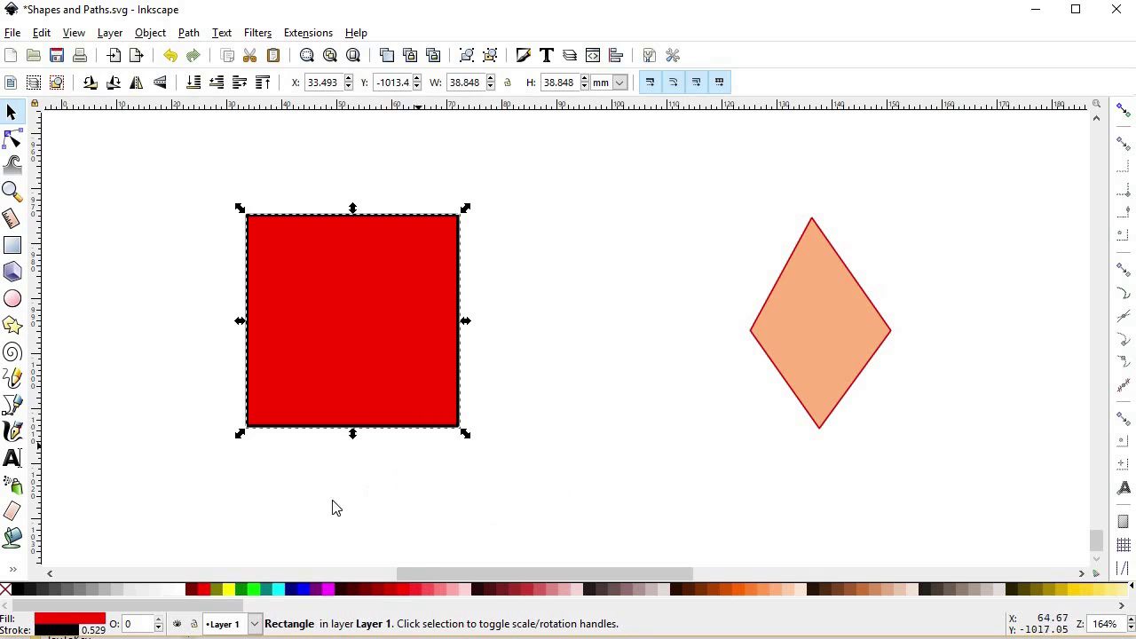
left_click(240, 595, "shift")
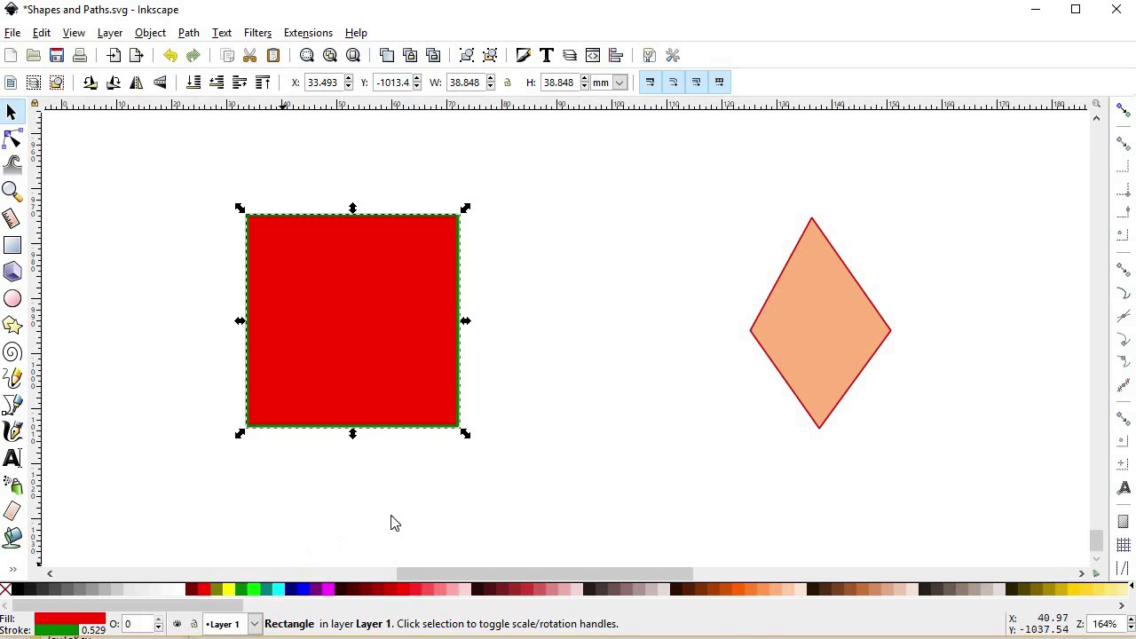
left_click(446, 505)
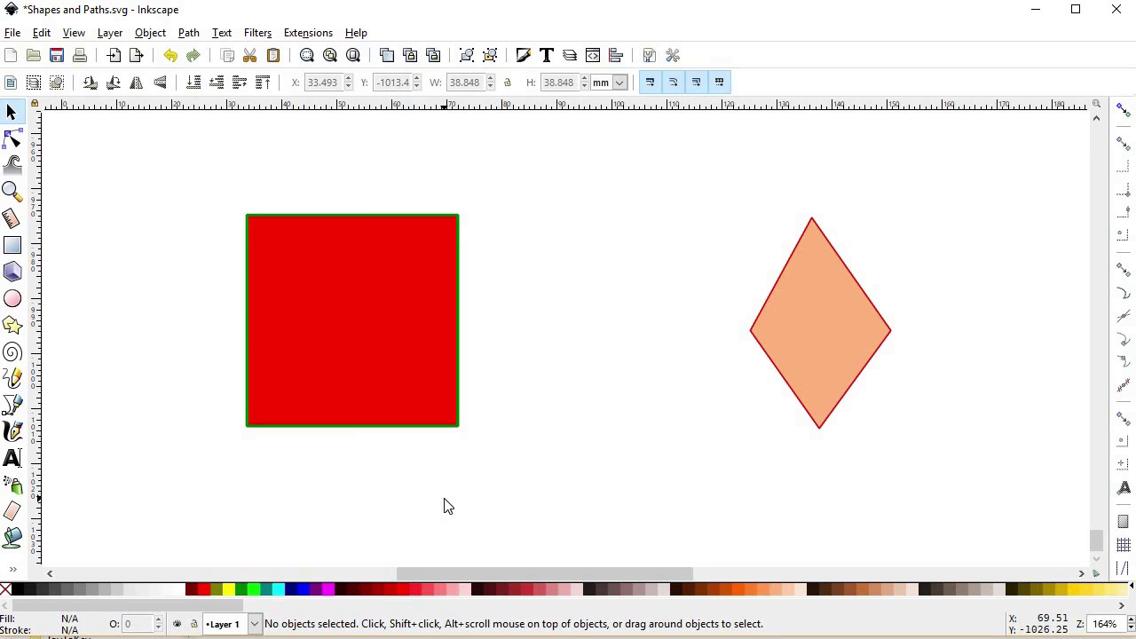
- Remove the square's fill so only its green outline is left, and deselect it
left_click(378, 375)
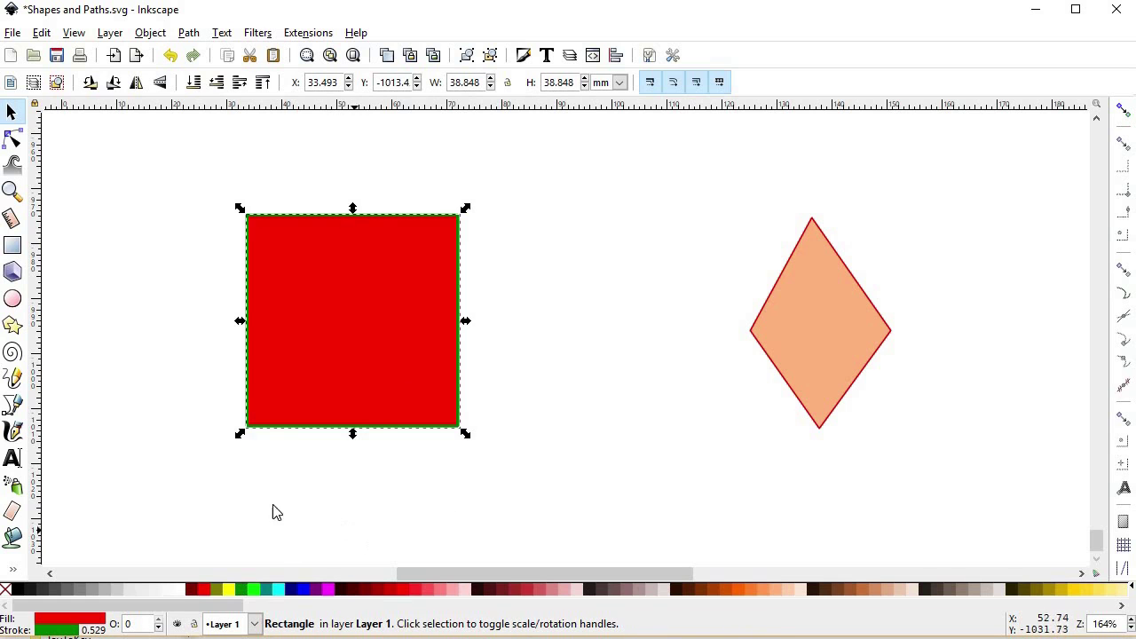
left_click(7, 592)
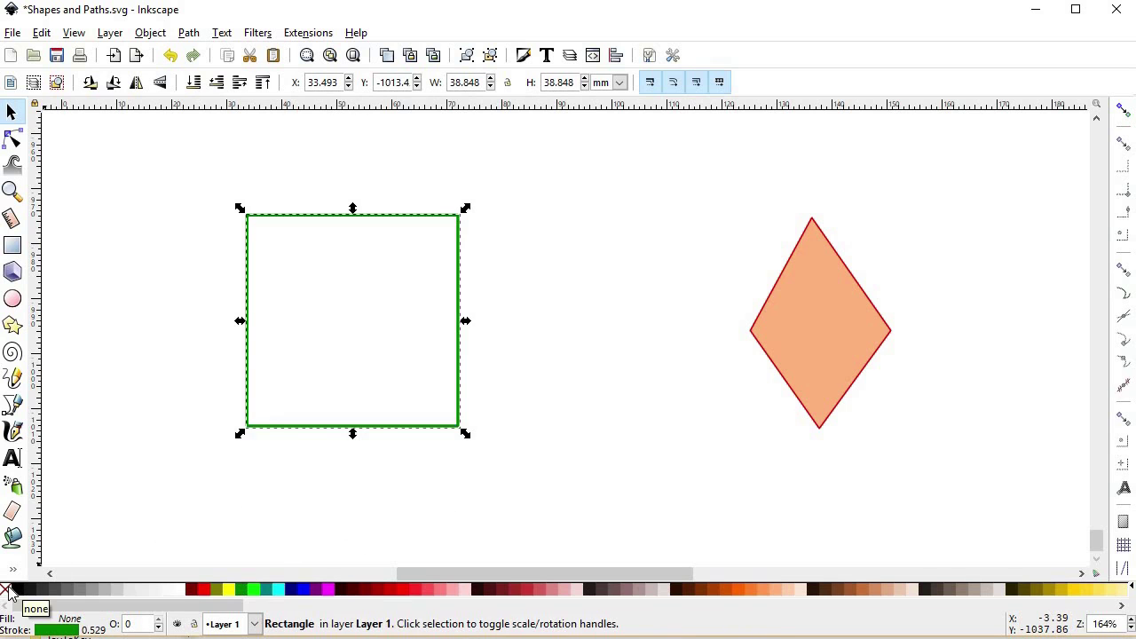
left_click(570, 450)
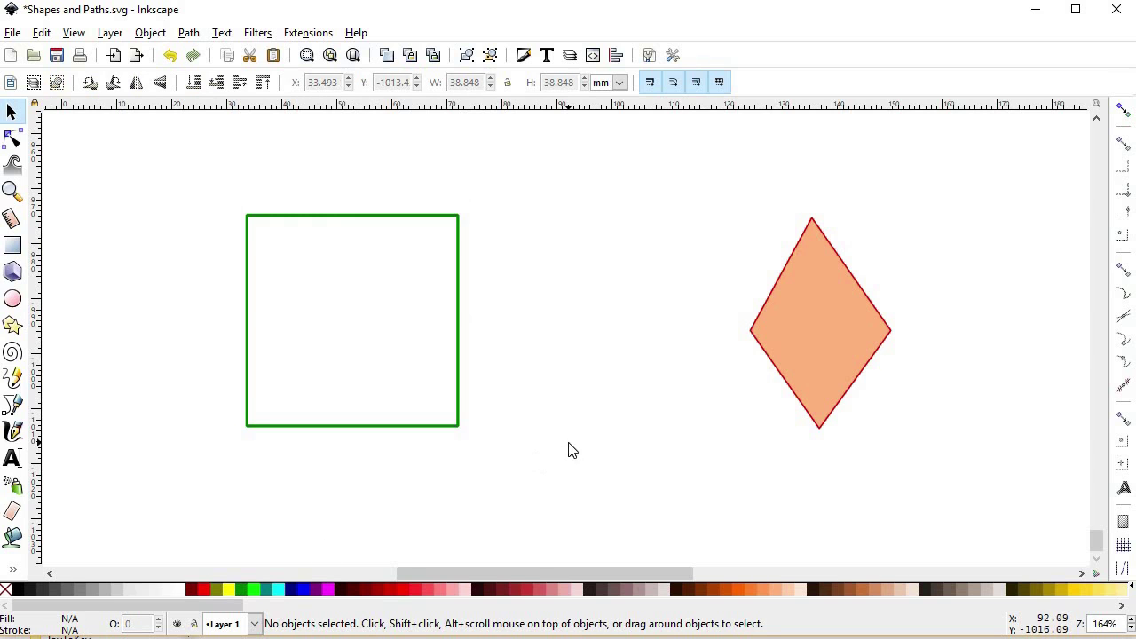
- Remove the diamond path's stroke, keeping only its light orange fill, and deselect it
left_click(800, 351)
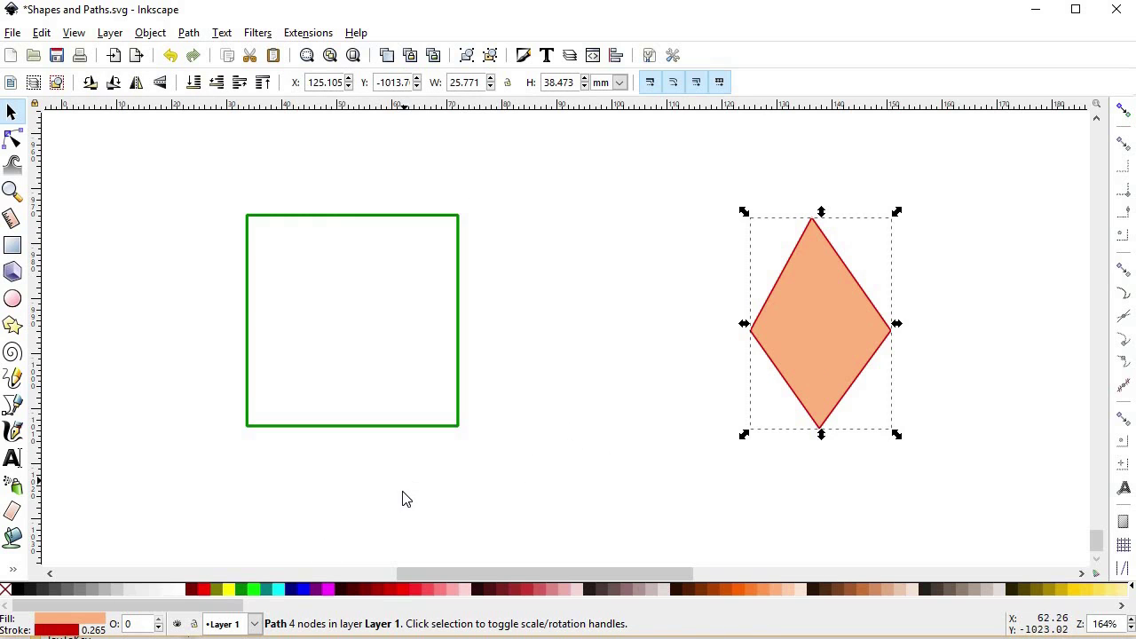
left_click(6, 589, "shift")
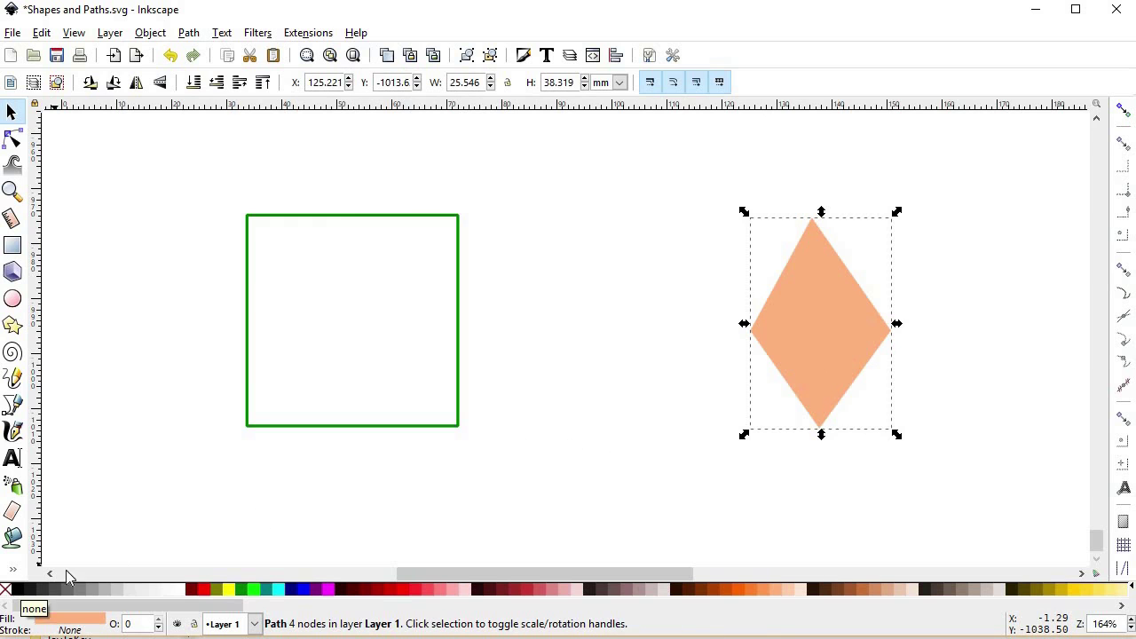
left_click(613, 435)
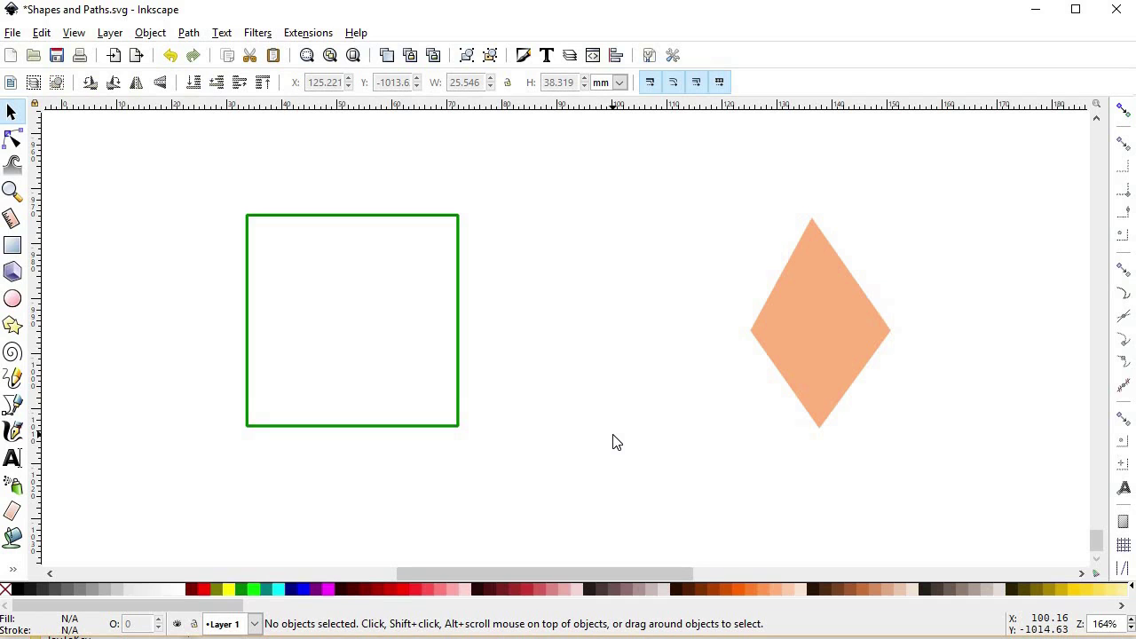